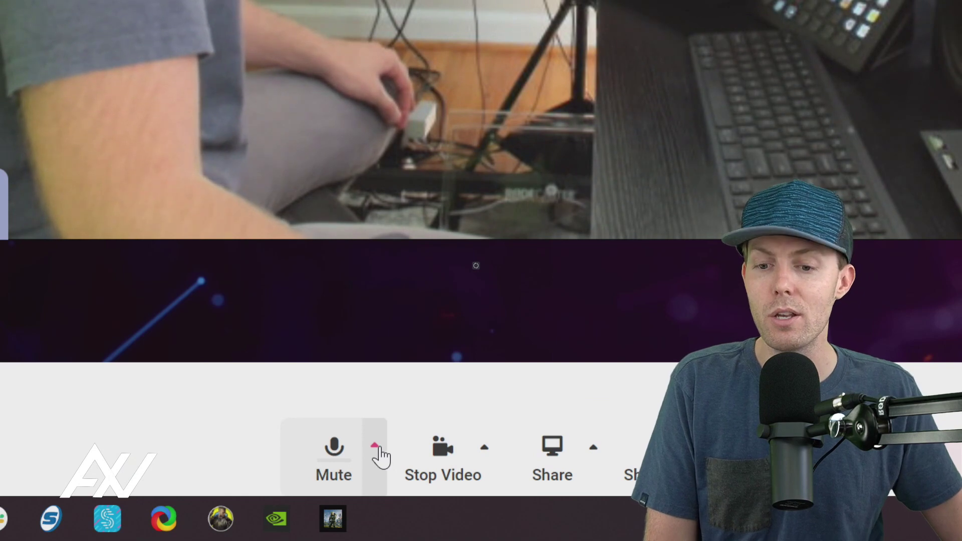
- Switch the microphone input to Microphone (Logitech BRIO)
click(376, 446)
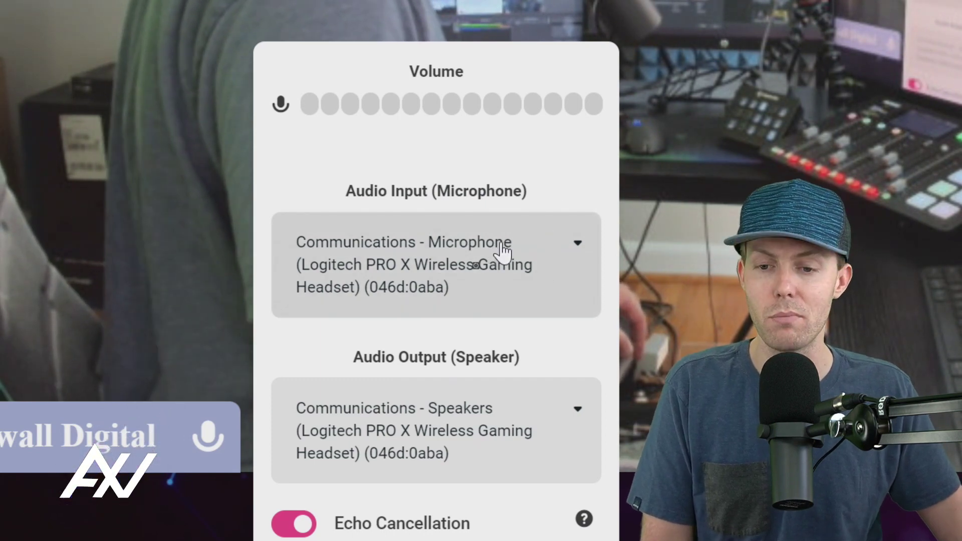
click(503, 253)
scroll(554, 485, down, 2)
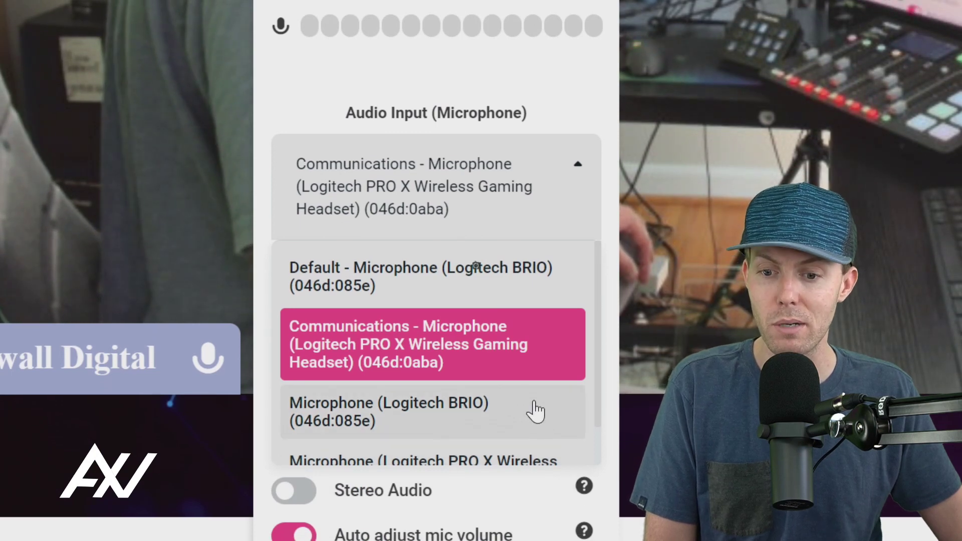
click(537, 412)
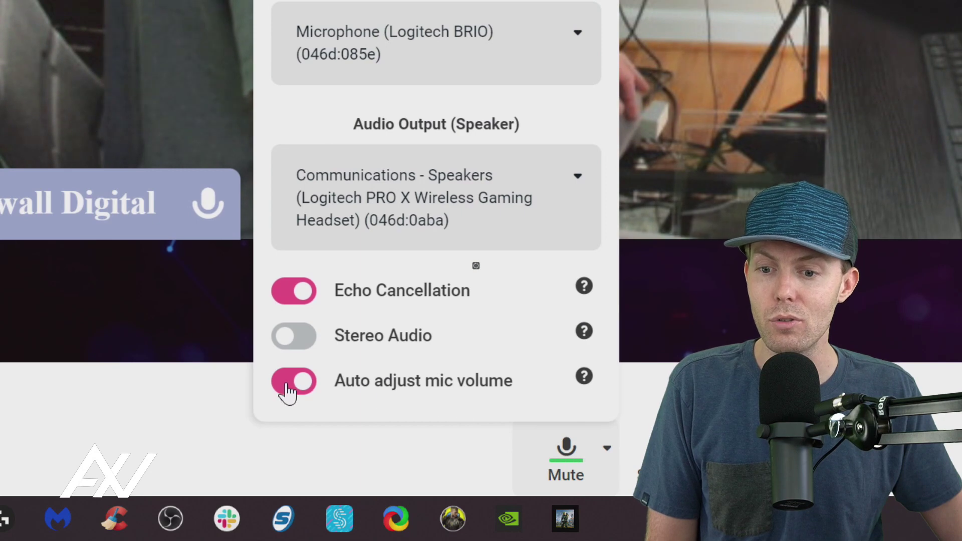
- Turn off Auto adjust mic volume and lower the mic level to about 40%
click(293, 388)
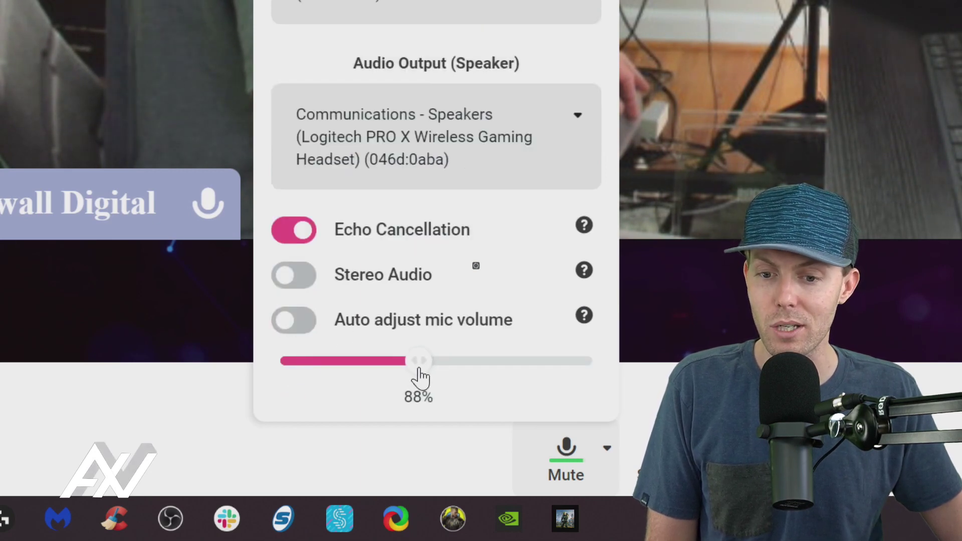
drag(420, 376, 391, 381)
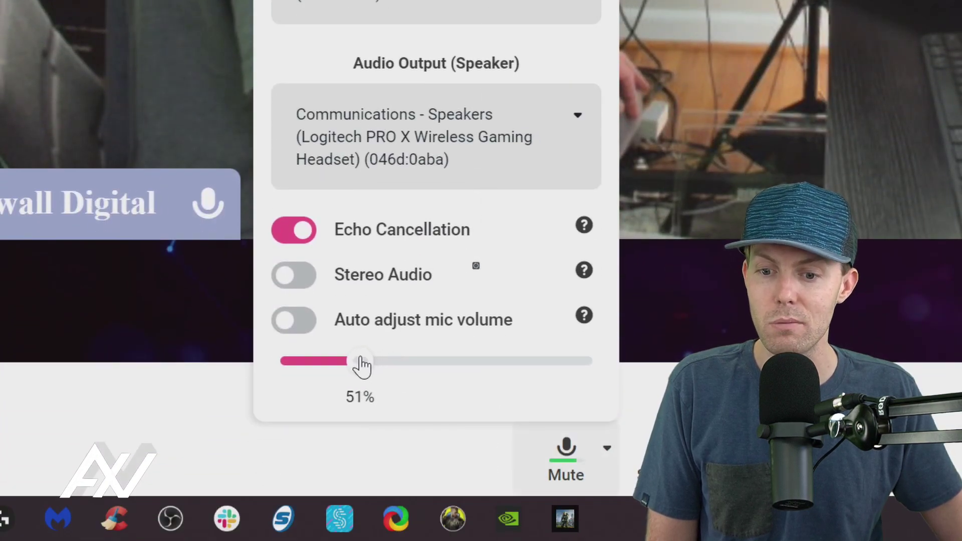
drag(360, 366, 359, 368)
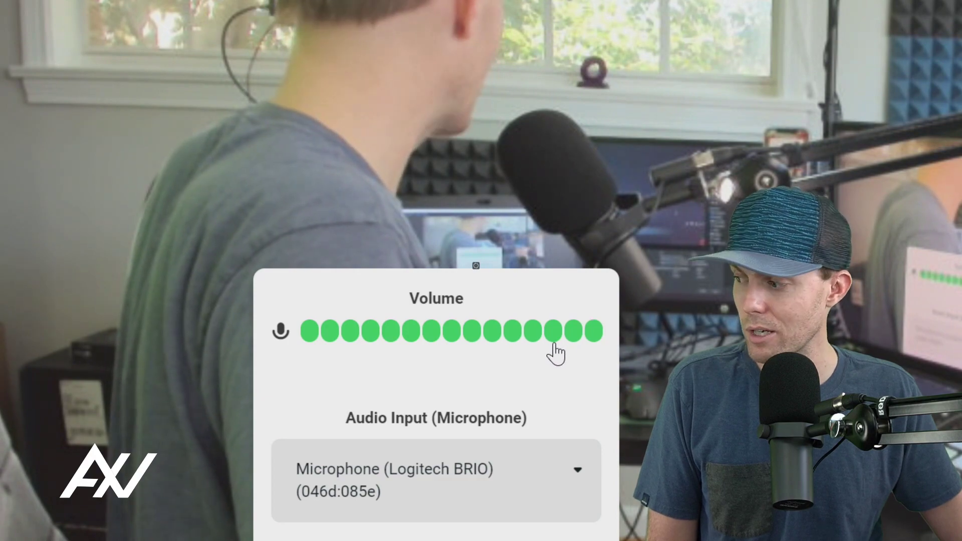
scroll(549, 487, down, 8)
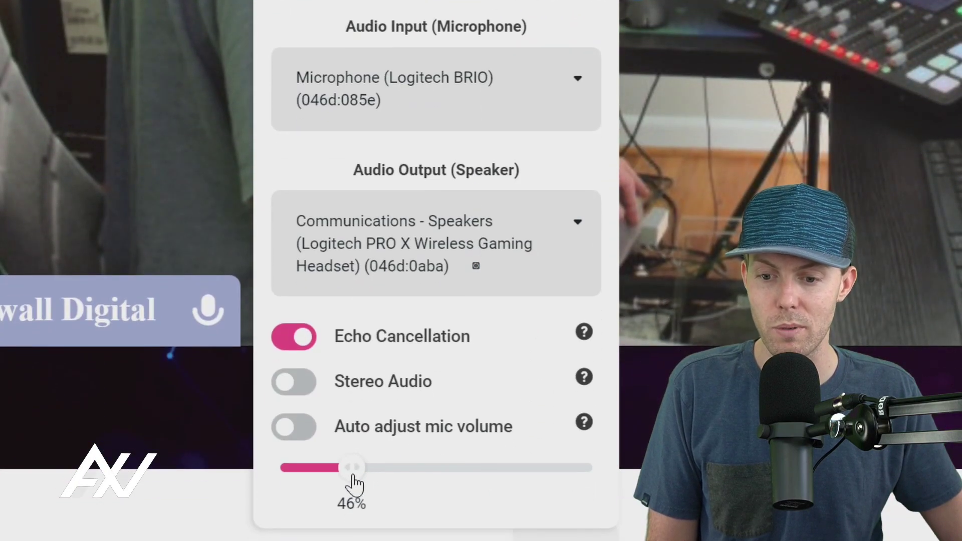
drag(353, 476, 345, 475)
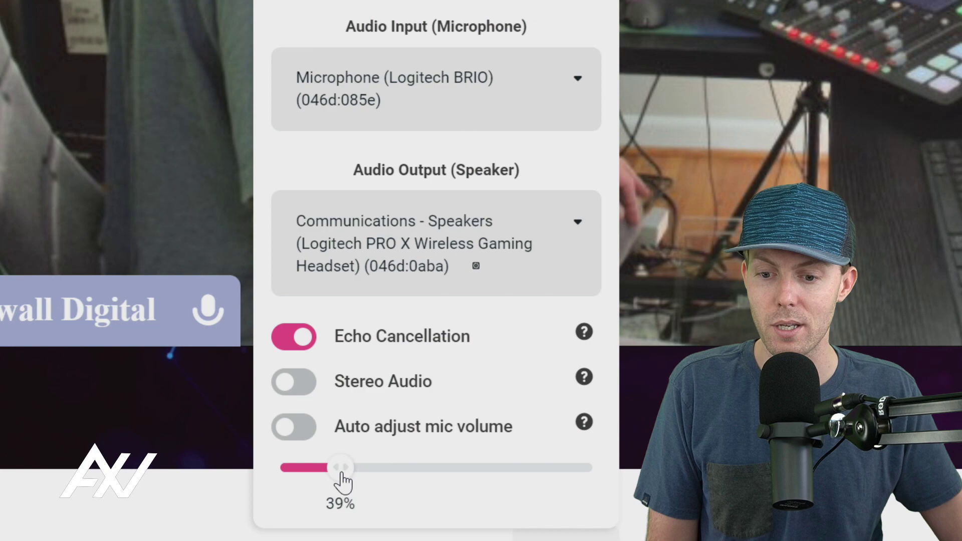
- Set Audio Output (Speaker) to Speakers (Focusrite Usb Audio) instead of the Logitech headset
scroll(453, 251, up, 6)
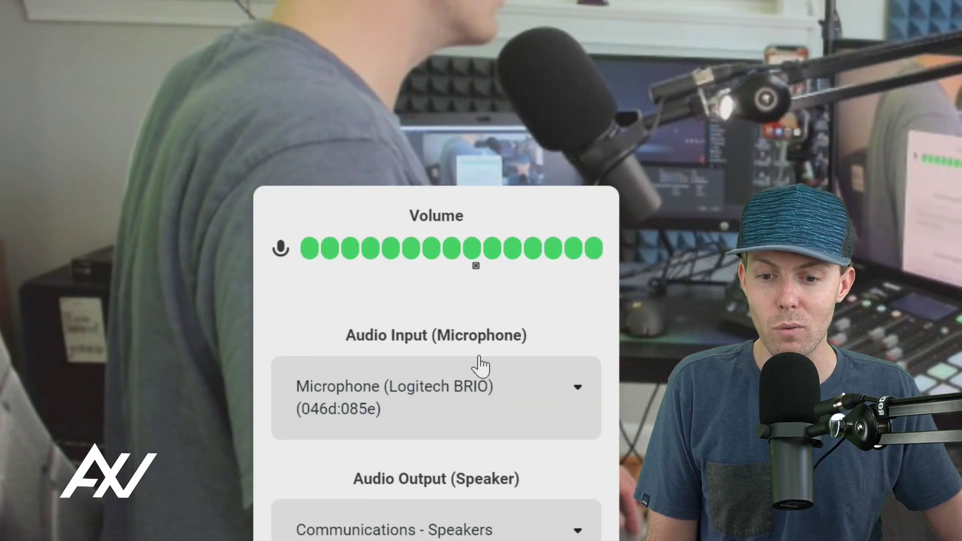
scroll(481, 365, down, 3)
scroll(521, 485, down, 2)
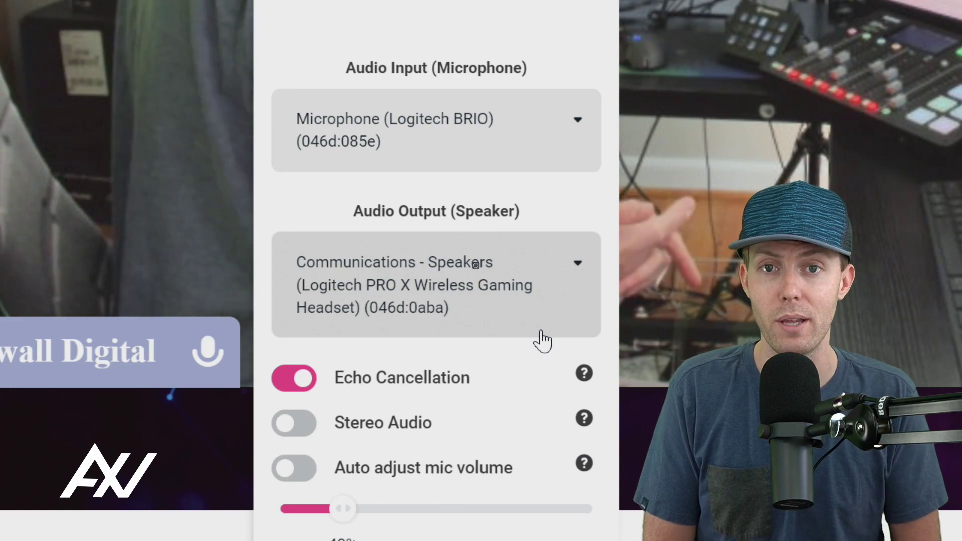
click(471, 294)
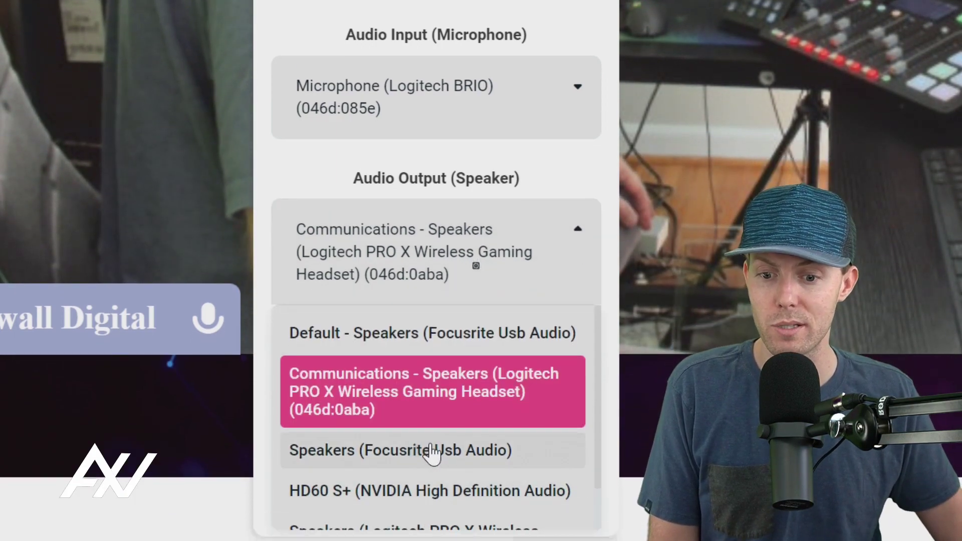
click(432, 453)
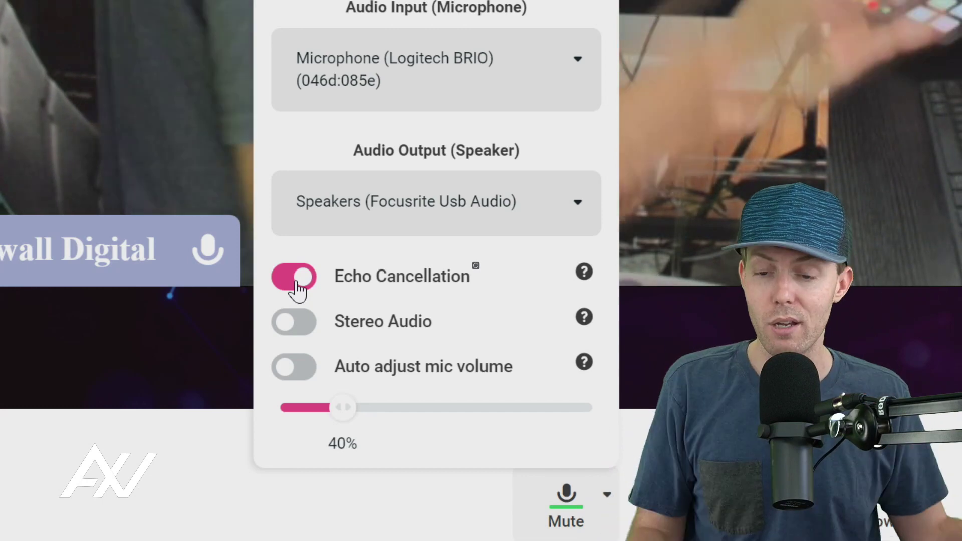
- Disable Echo Cancellation, enable Stereo Audio, and close the audio popup
click(293, 289)
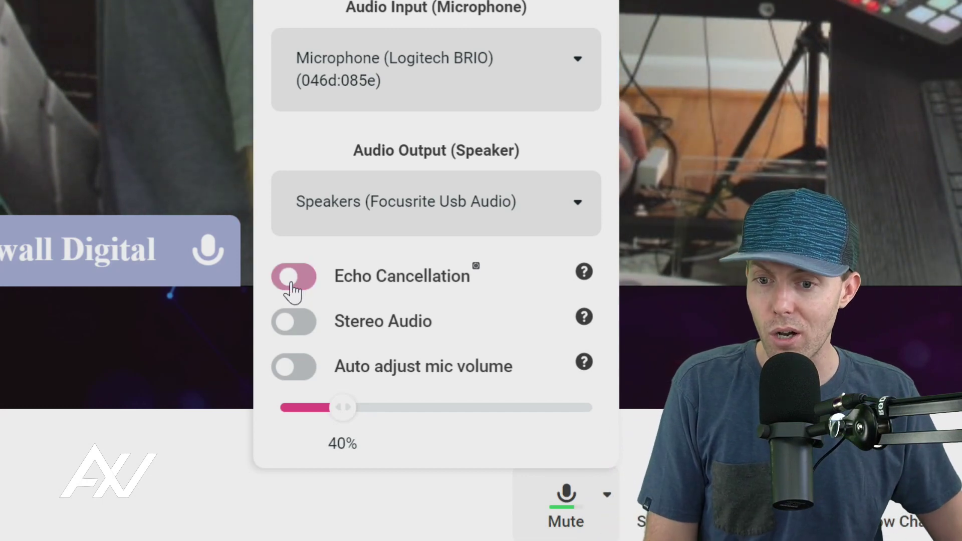
click(303, 330)
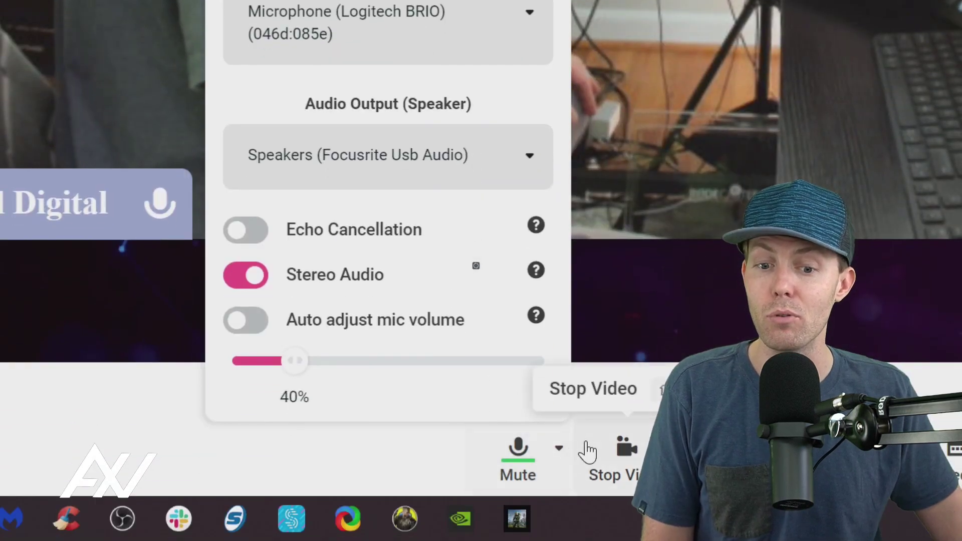
click(557, 447)
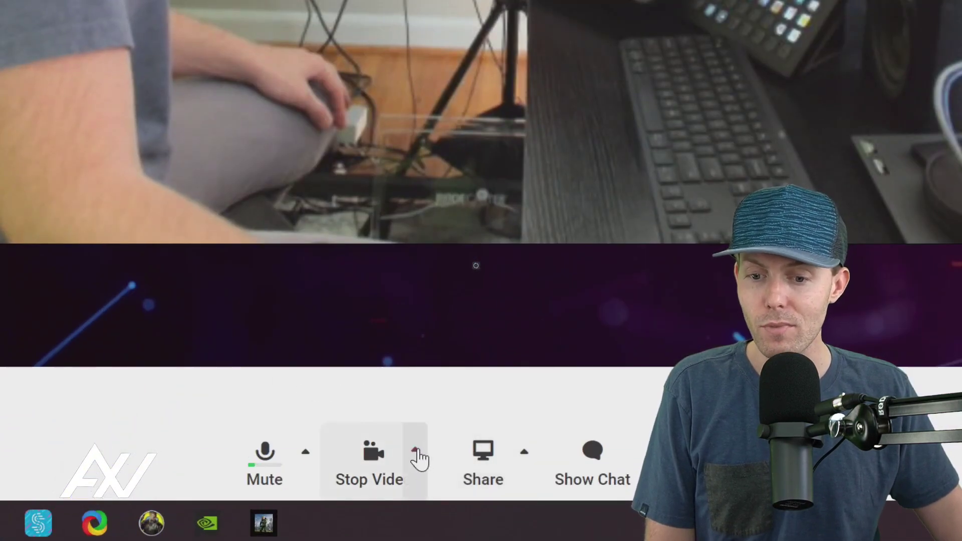
- Keep Logitech BRIO as video input and set its resolution to Full HD (1080p @ 30fps)
click(434, 511)
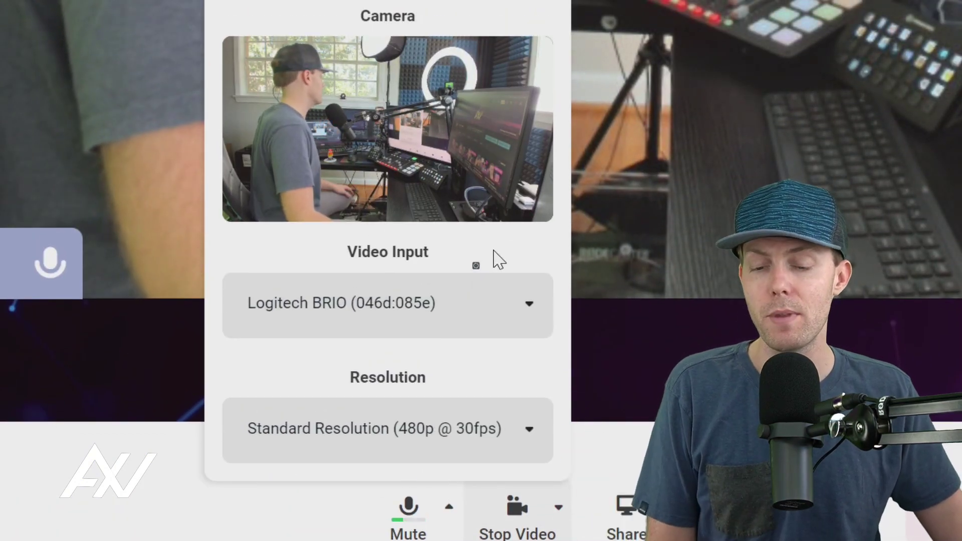
click(508, 316)
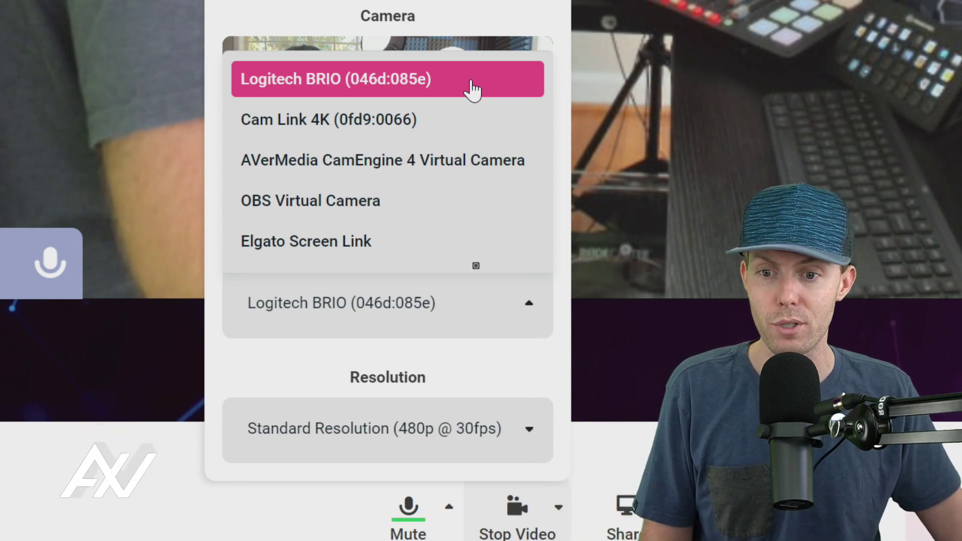
click(473, 91)
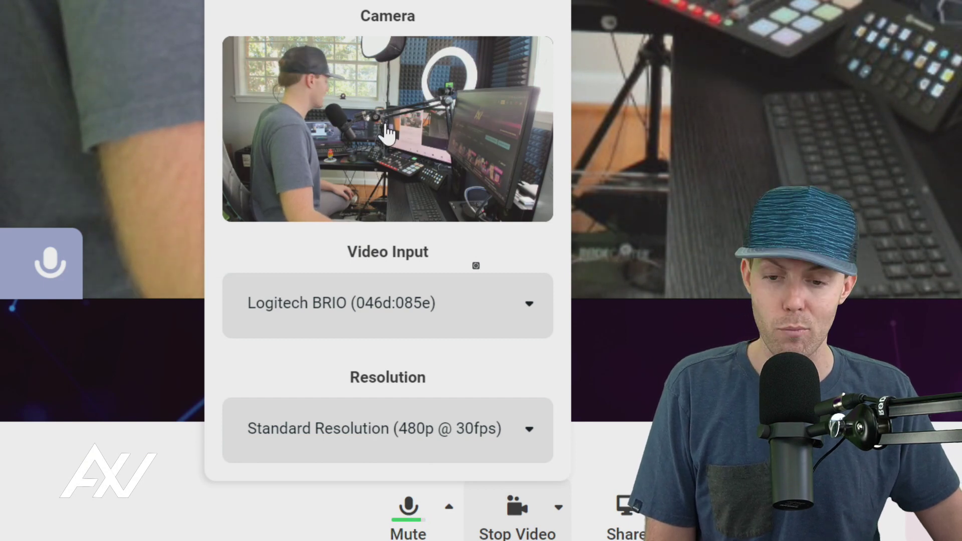
click(491, 440)
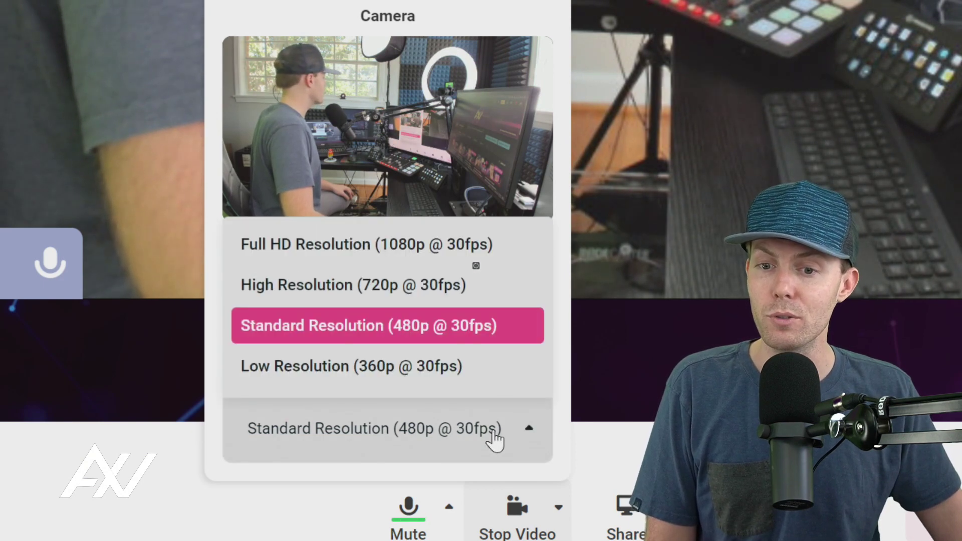
click(498, 256)
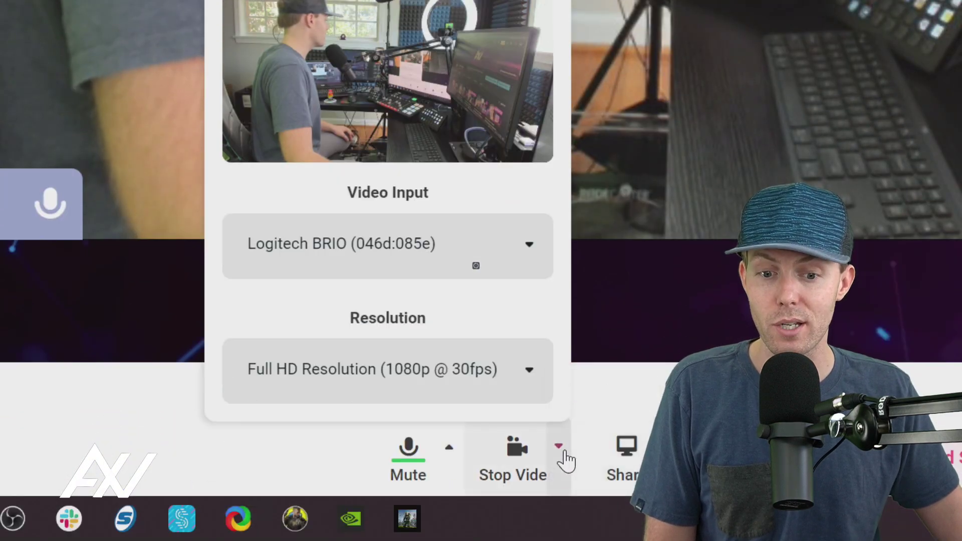
click(560, 508)
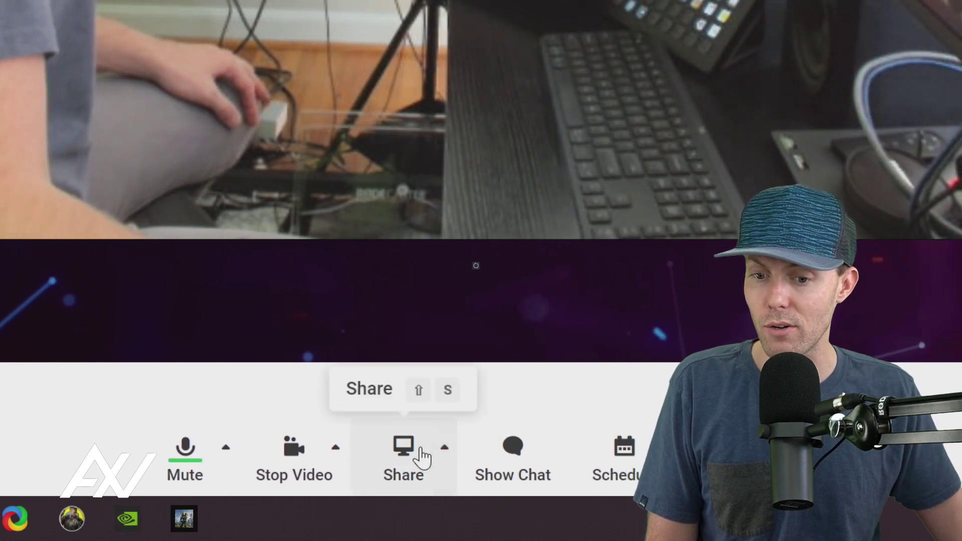
- Review the Share Screen settings, then show the Screen, Video and Background Audio share menu
click(444, 447)
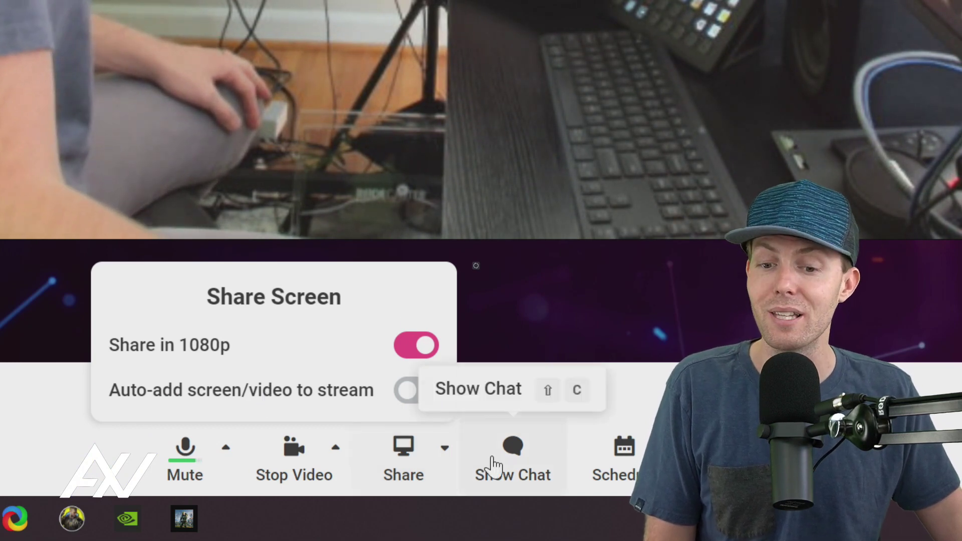
click(484, 372)
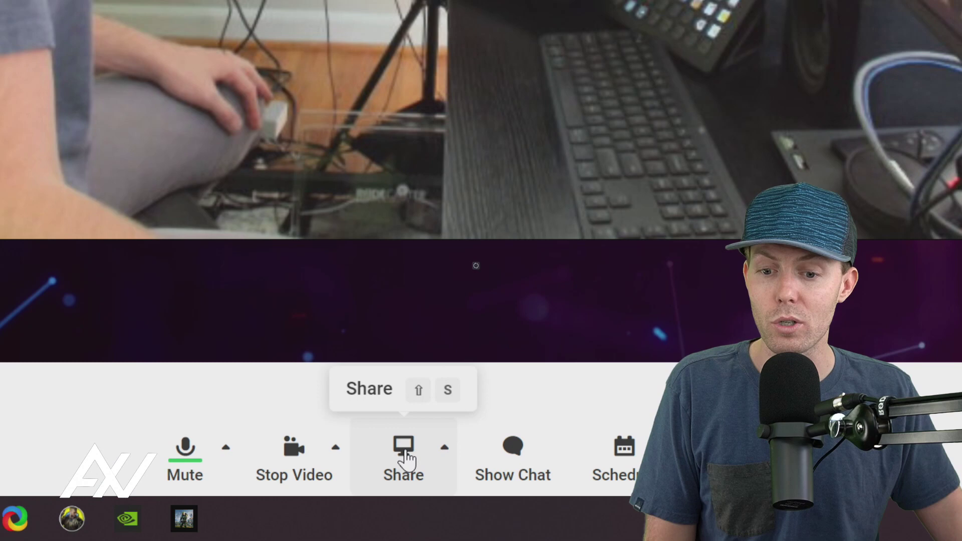
click(405, 454)
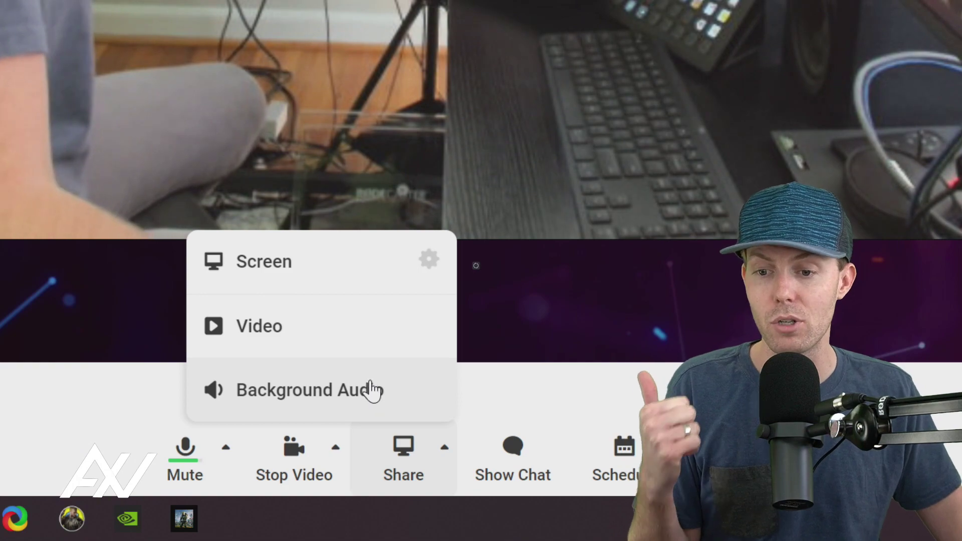
- Start screen sharing past the warning, then pick Entire Screen's Screen 1 with system audio shared
click(385, 252)
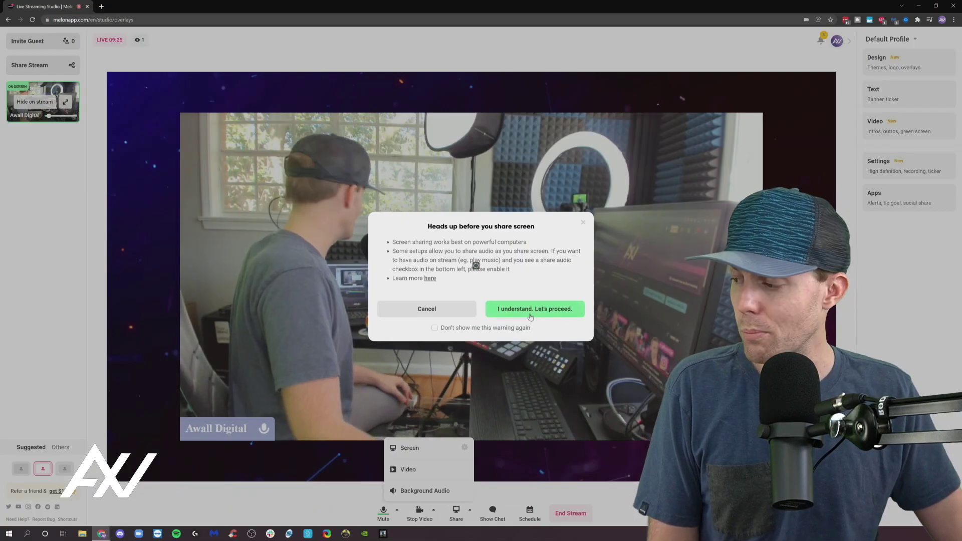
click(535, 309)
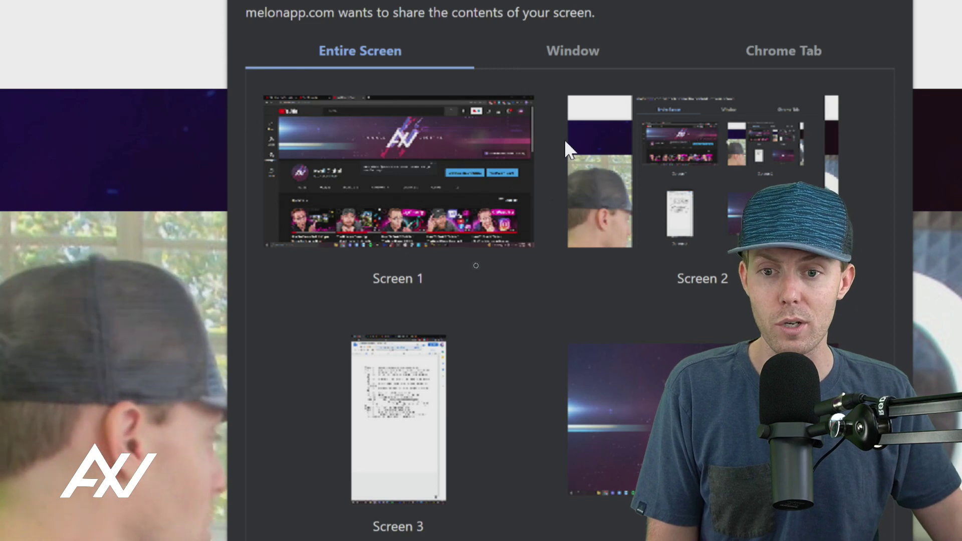
click(574, 87)
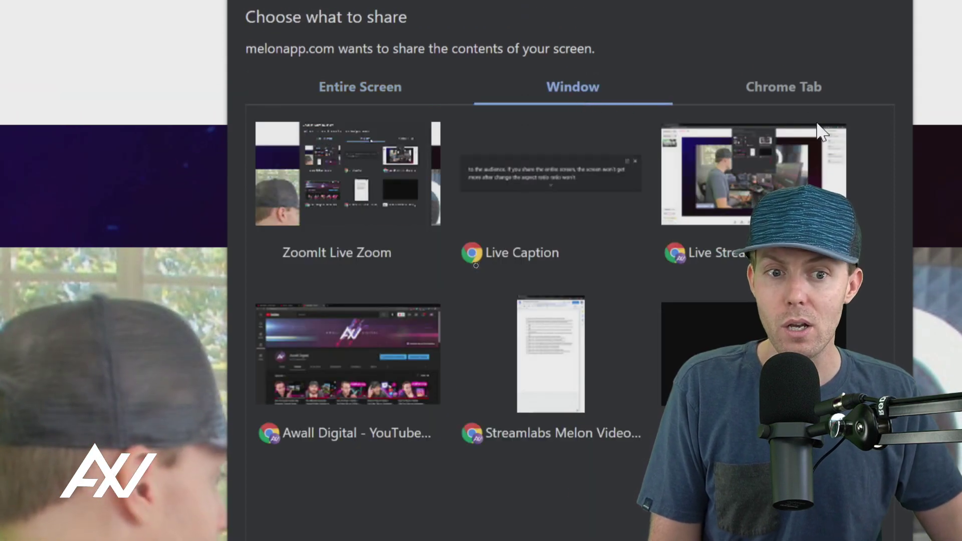
click(793, 91)
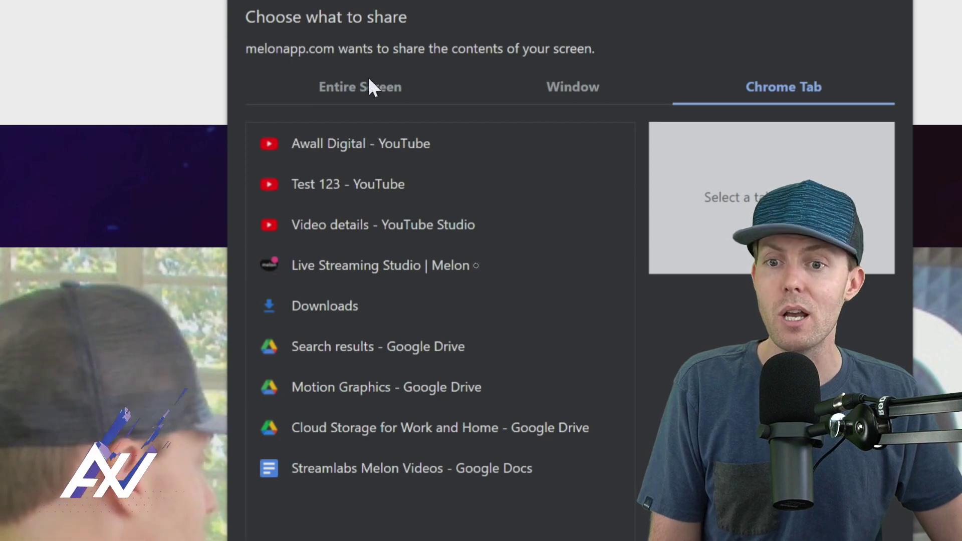
click(371, 86)
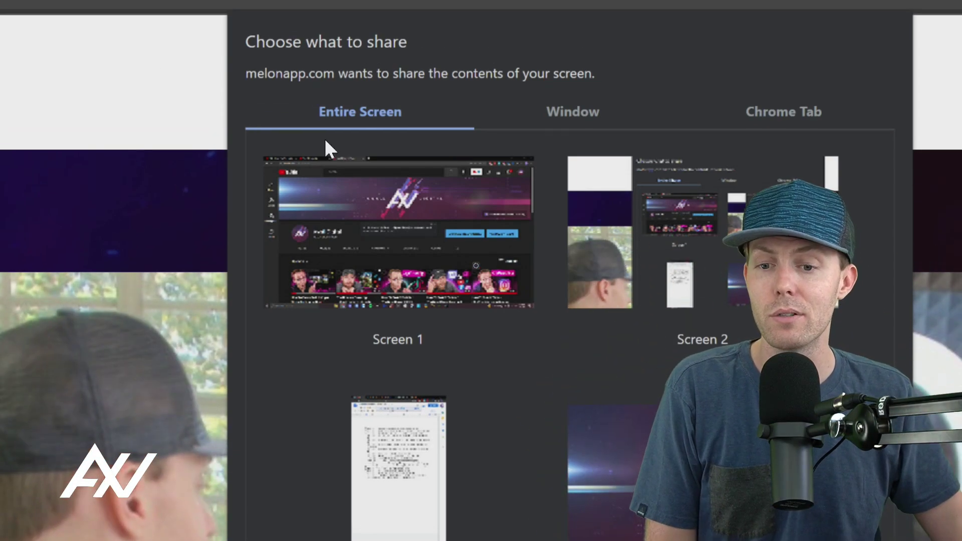
click(394, 219)
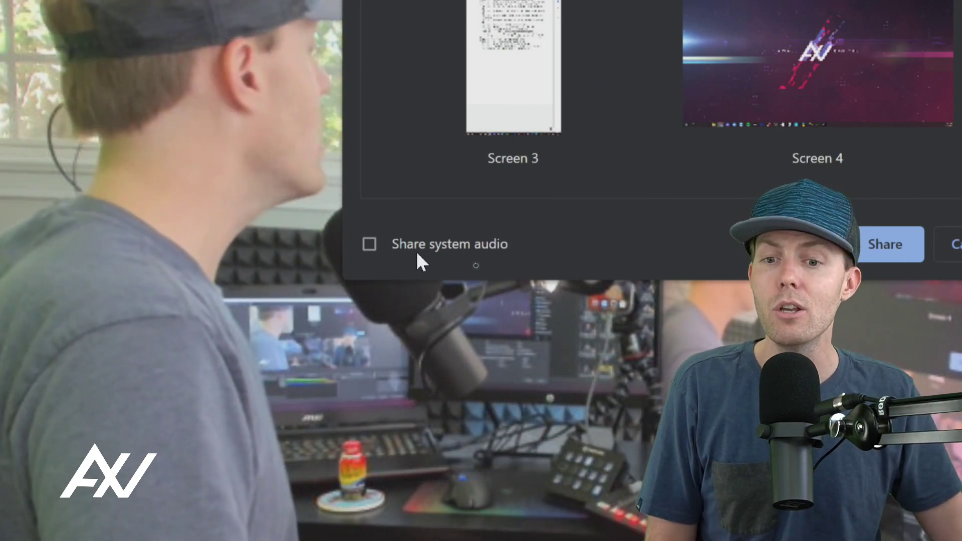
click(369, 244)
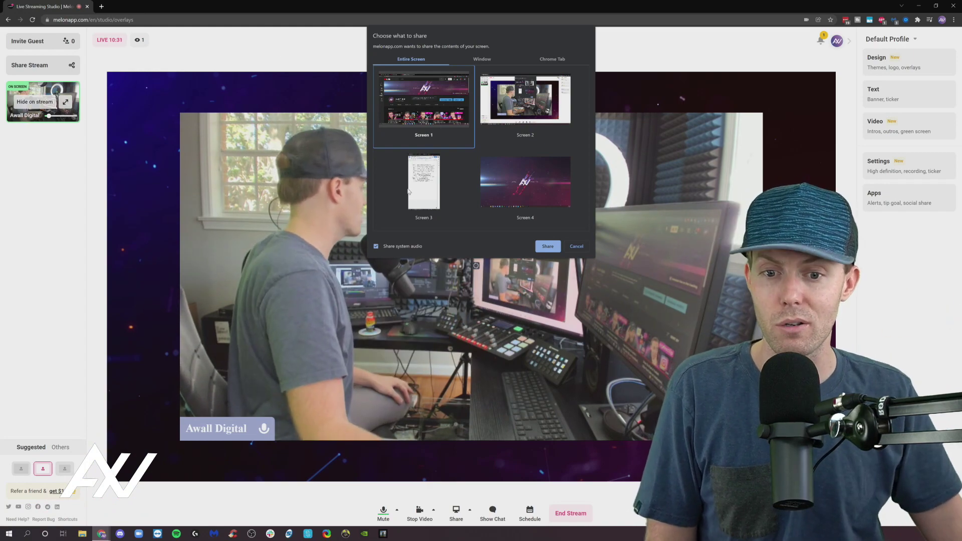
- Share Screen 1 and show it on stream as the main view with the camera inset
click(547, 246)
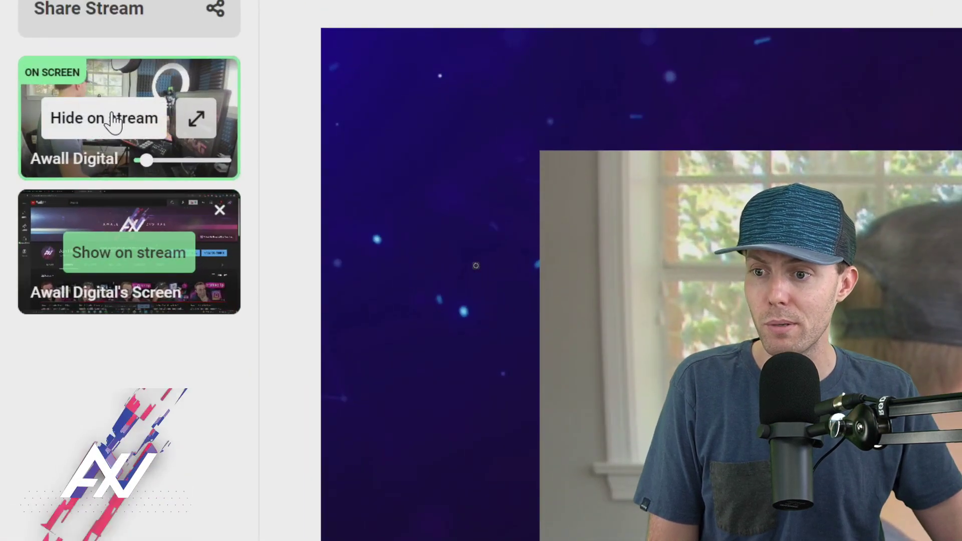
click(106, 125)
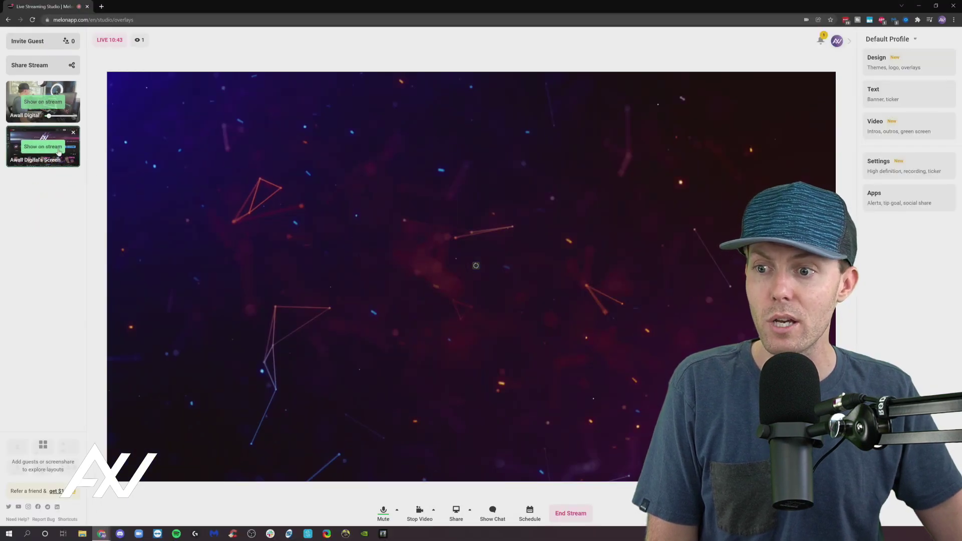
click(58, 152)
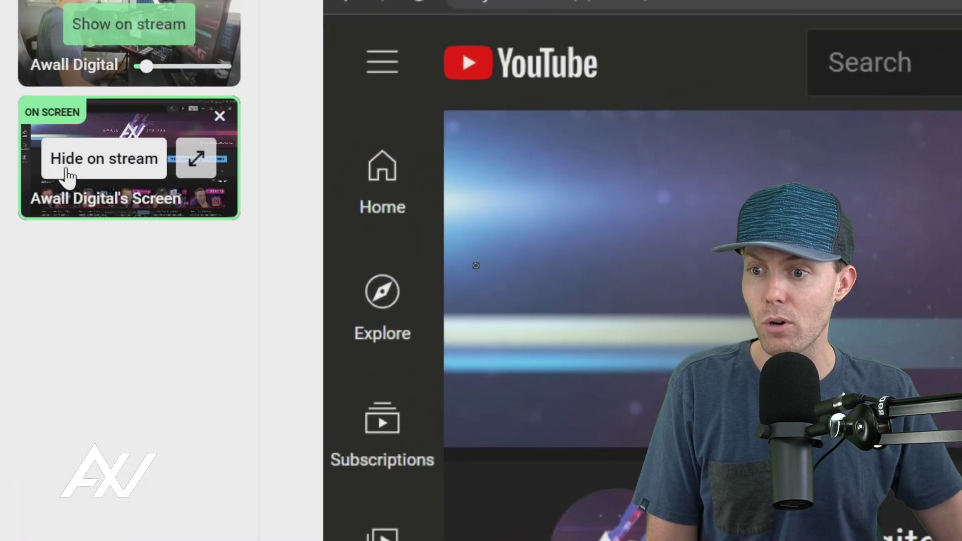
click(100, 159)
click(101, 168)
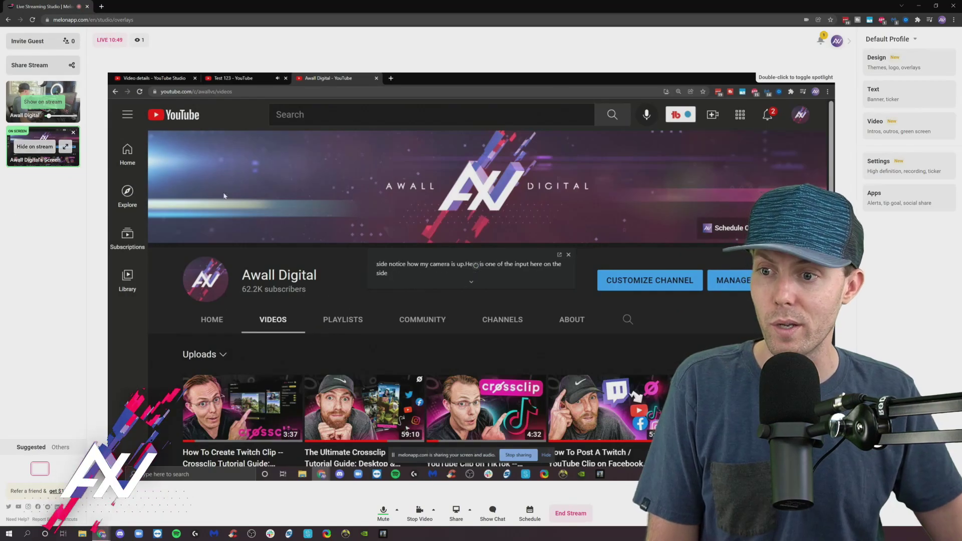
click(52, 101)
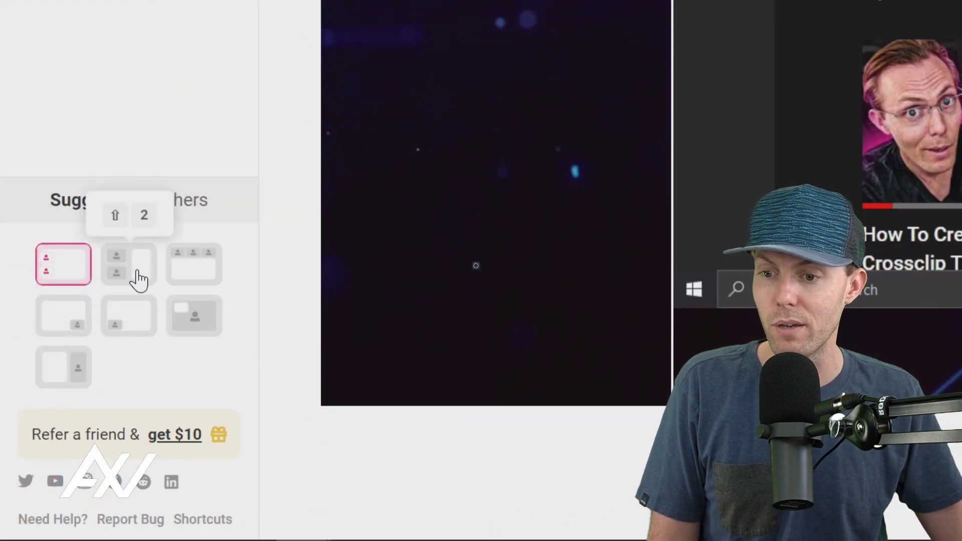
- Cycle through the suggested layouts, ending on camera and screen side by side
click(141, 275)
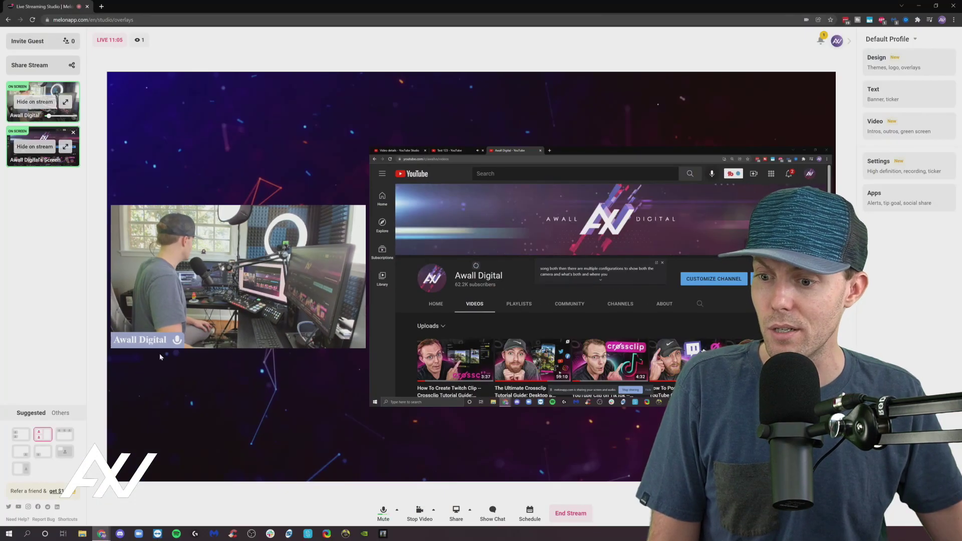
click(66, 439)
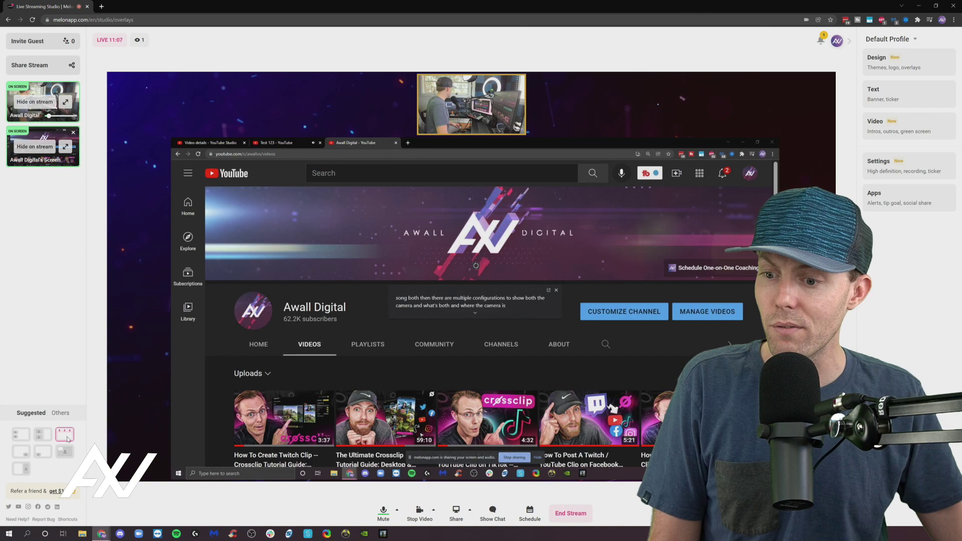
click(66, 453)
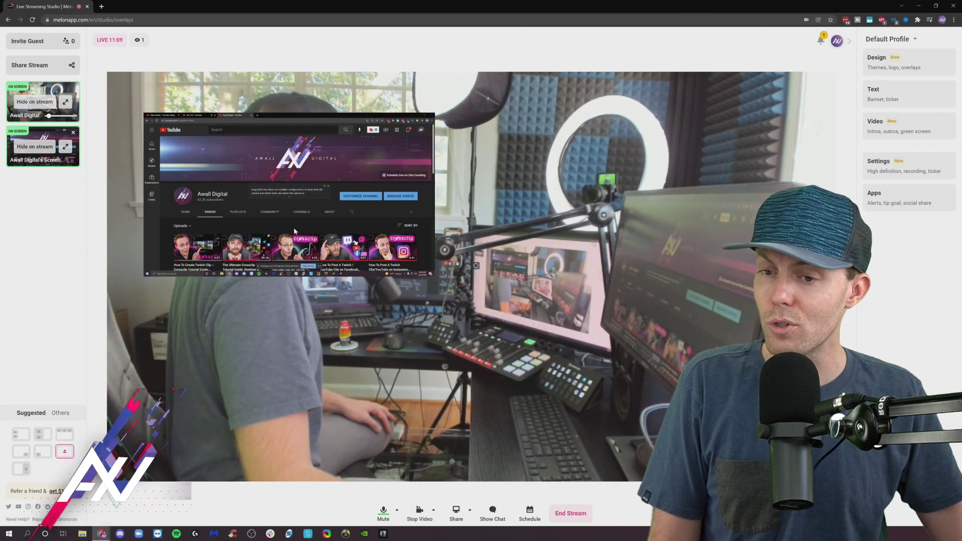
click(45, 454)
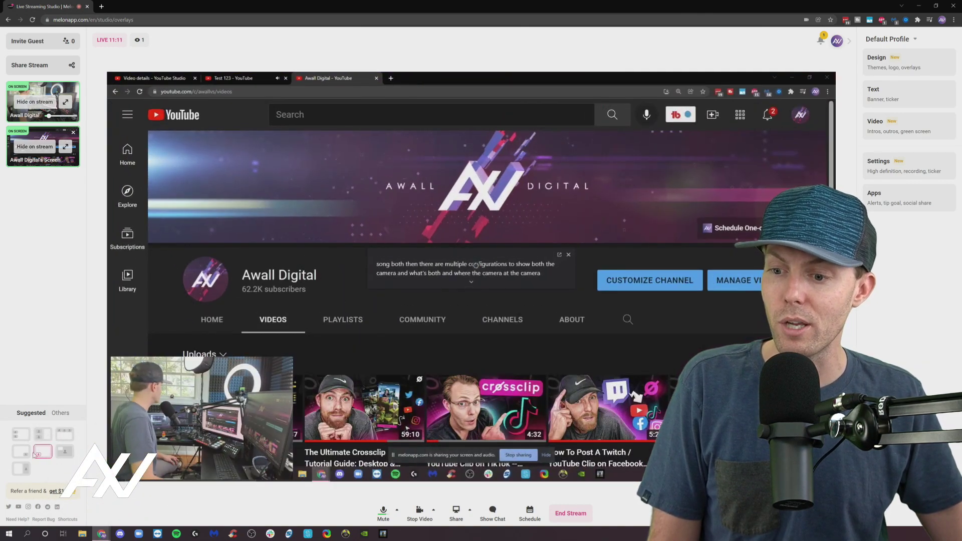
click(23, 458)
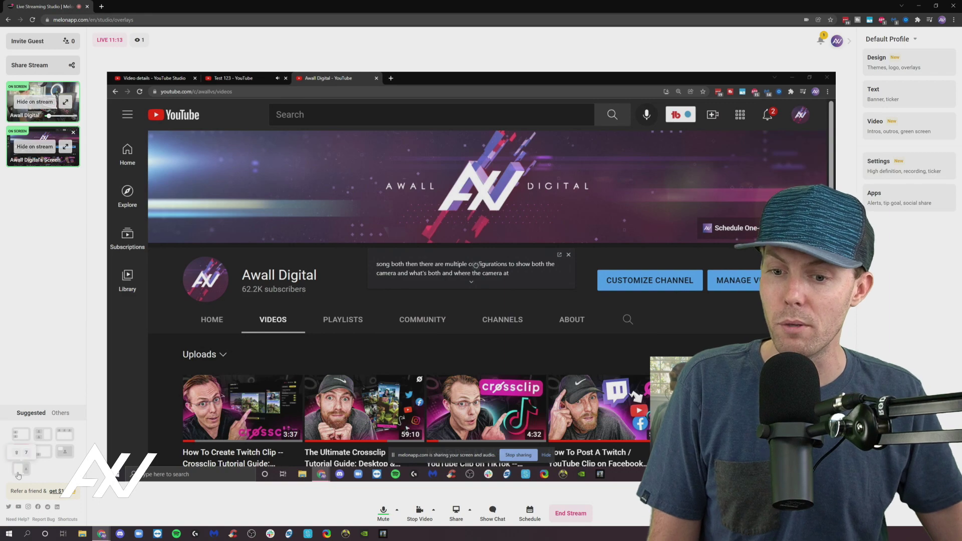
click(19, 471)
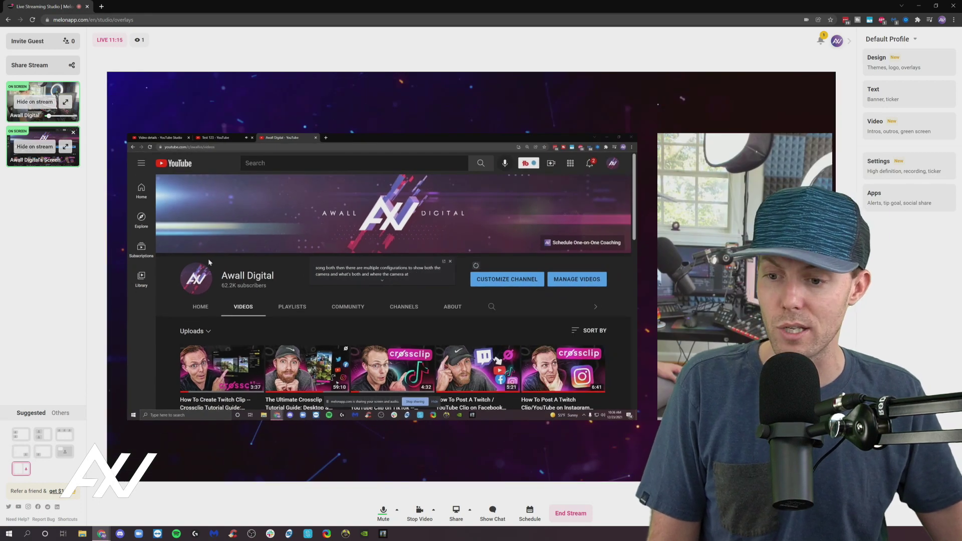
click(47, 435)
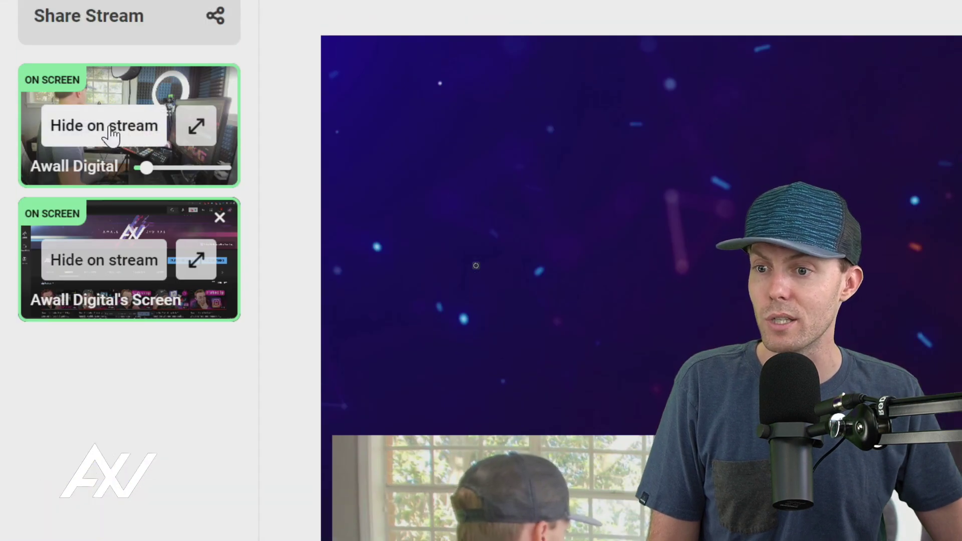
- Hide the screen share and camera from the stream, then mute and unmute the microphone
click(140, 263)
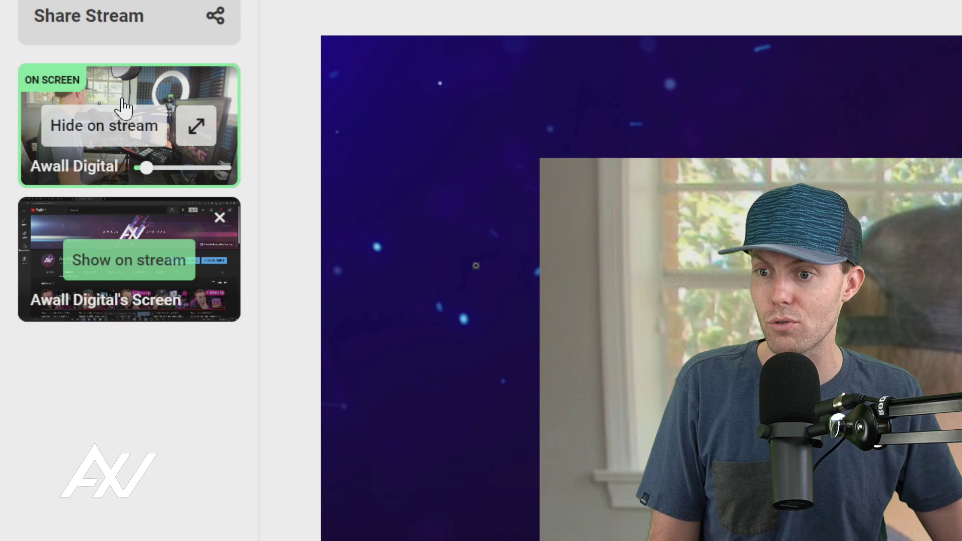
click(125, 126)
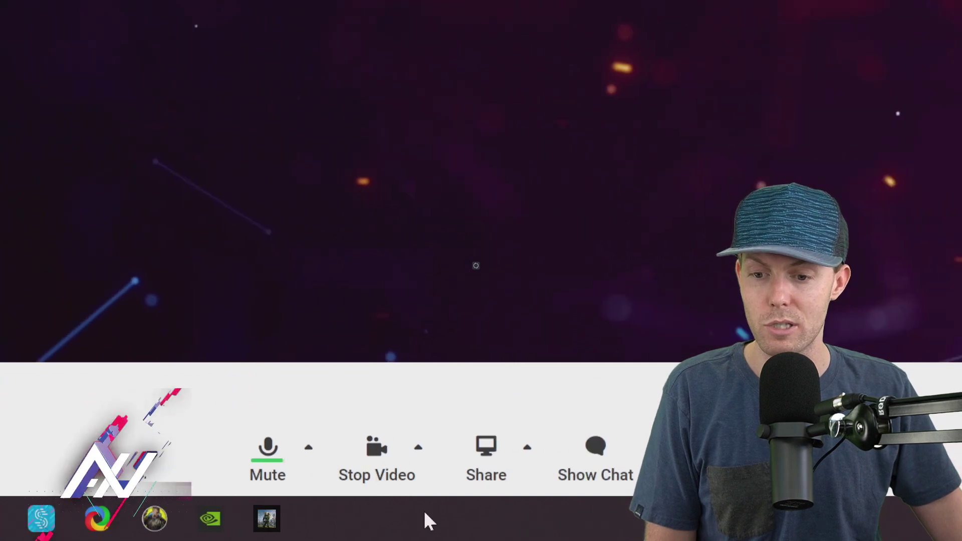
click(265, 475)
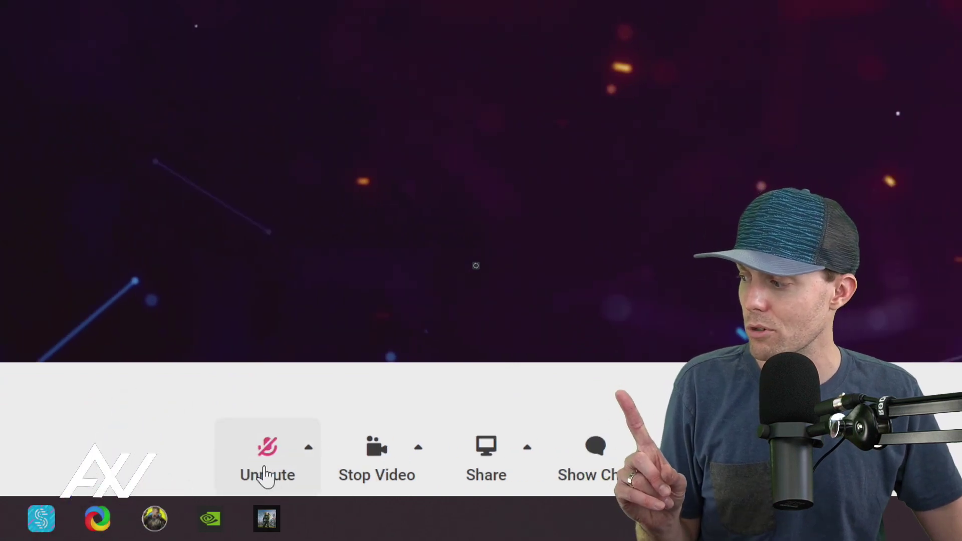
click(265, 475)
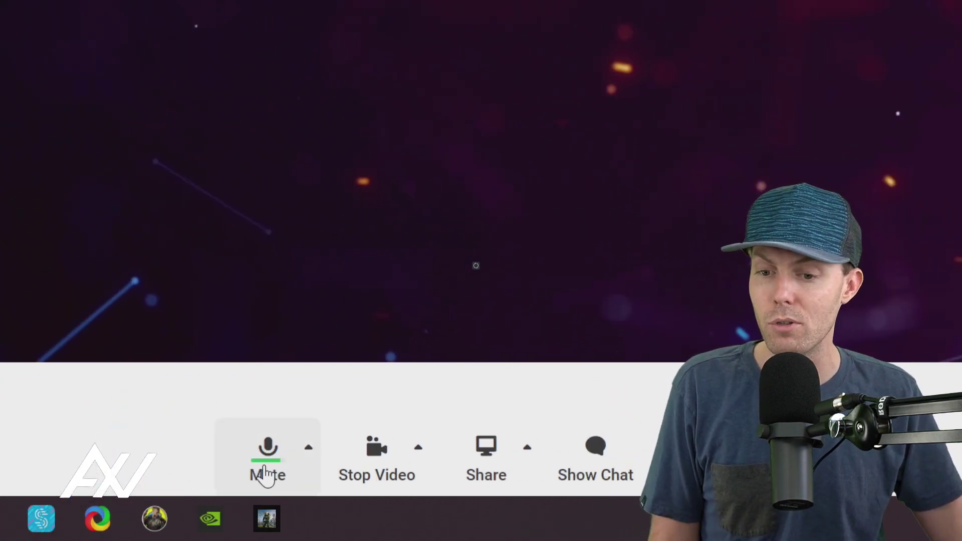
- Turn the camera off and back on, then bring up the Share options
click(391, 468)
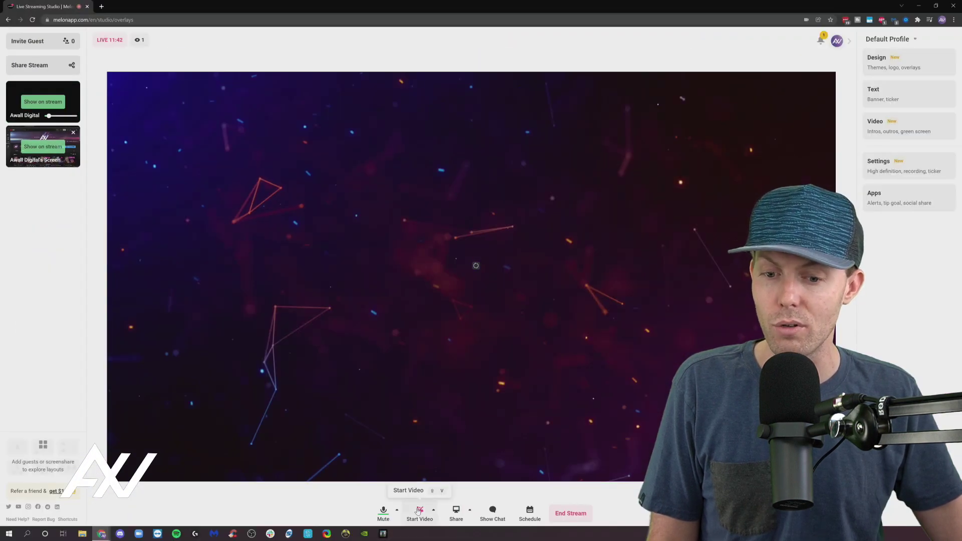
click(418, 510)
click(456, 512)
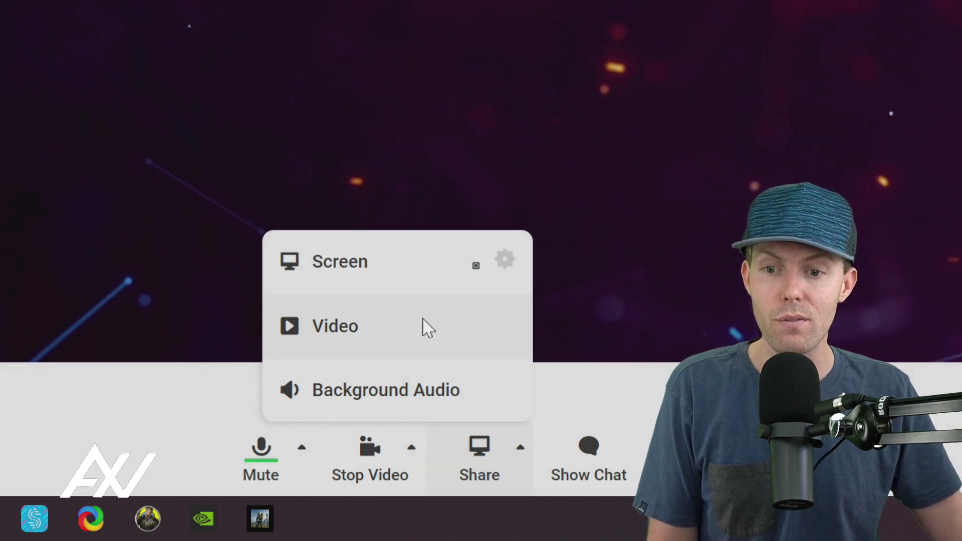
- Add a Video Share source from the Awall Digital Looping Background Animation file in Downloads
click(423, 328)
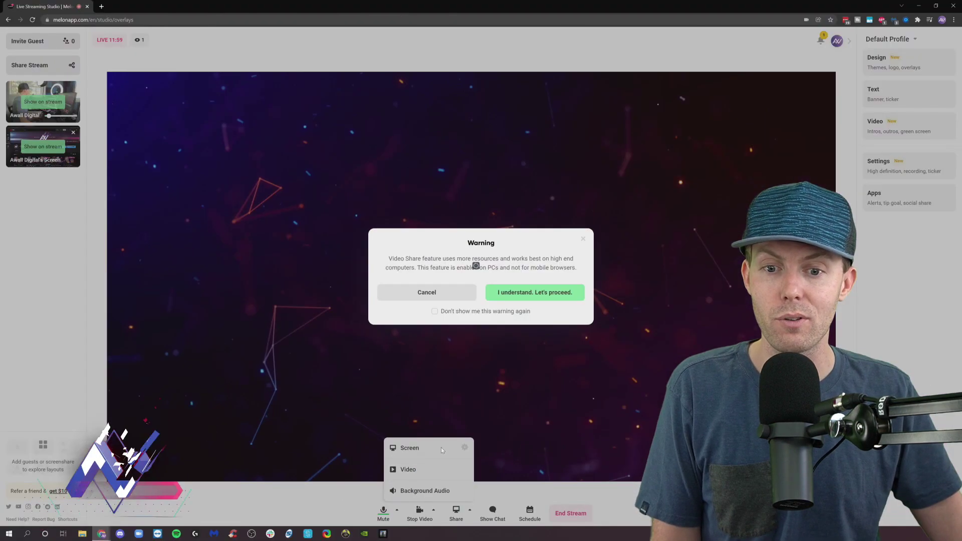
click(540, 291)
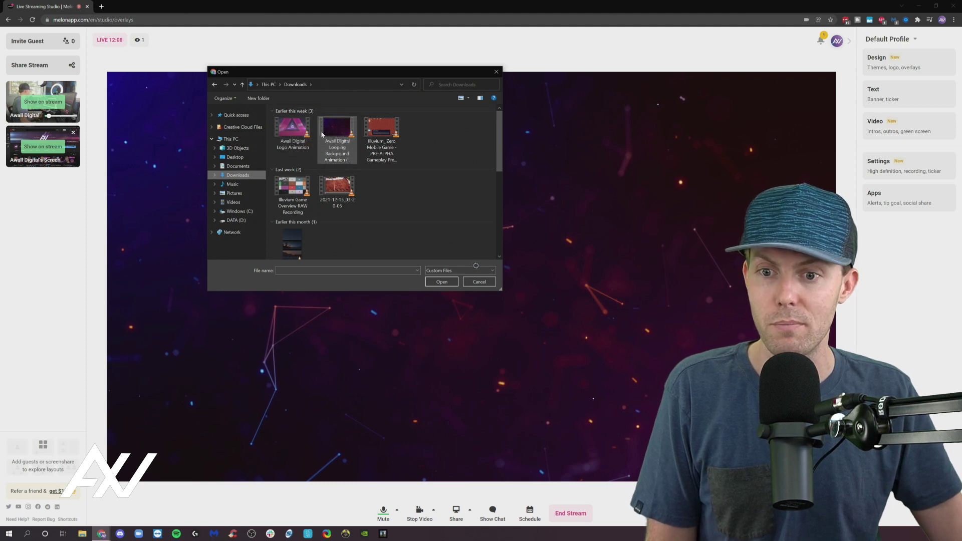
click(340, 134)
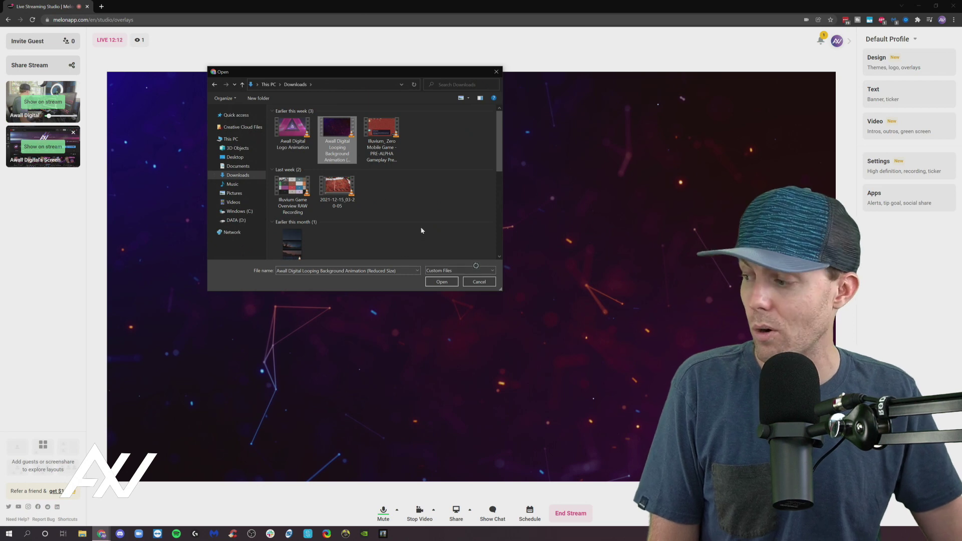
click(441, 282)
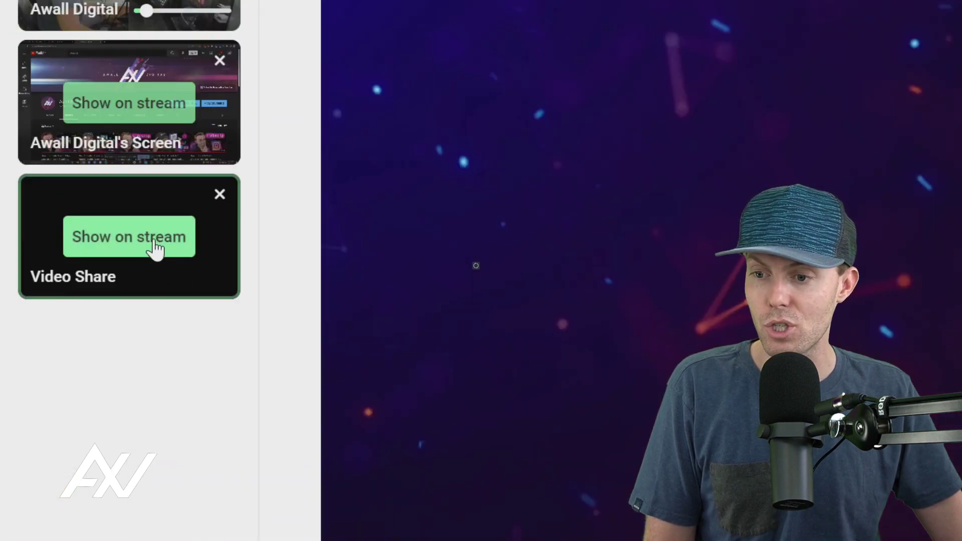
- Put the Video Share background video on stream and skip ahead in it
click(150, 244)
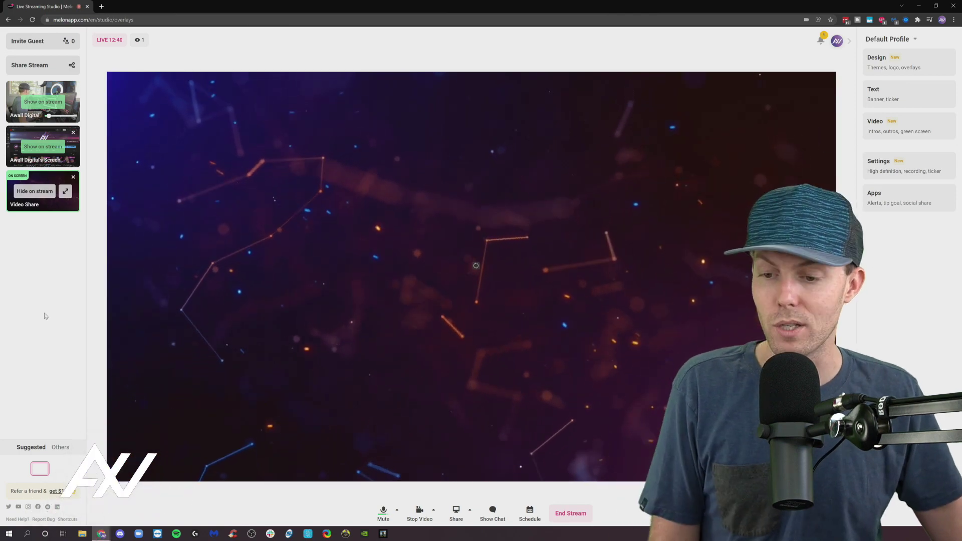
mouse_move(120, 476)
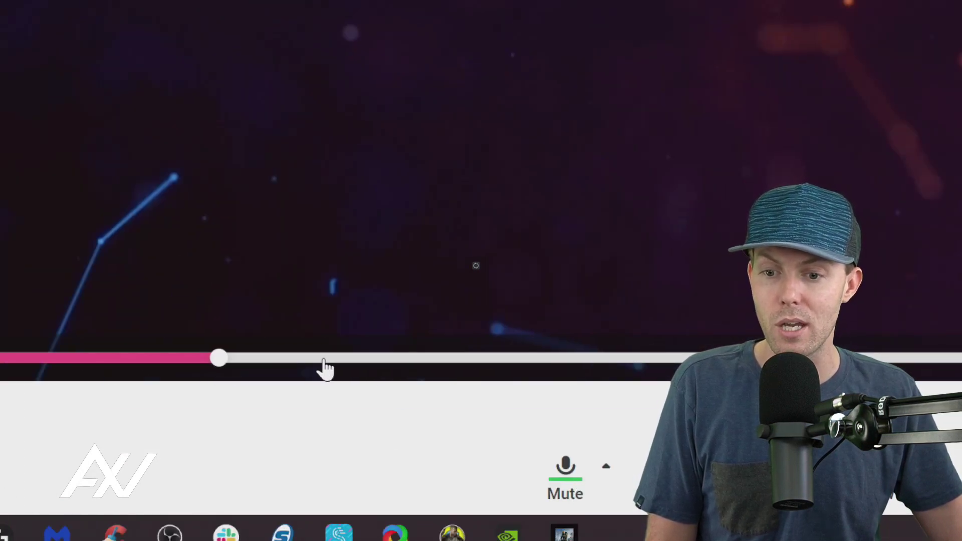
click(511, 358)
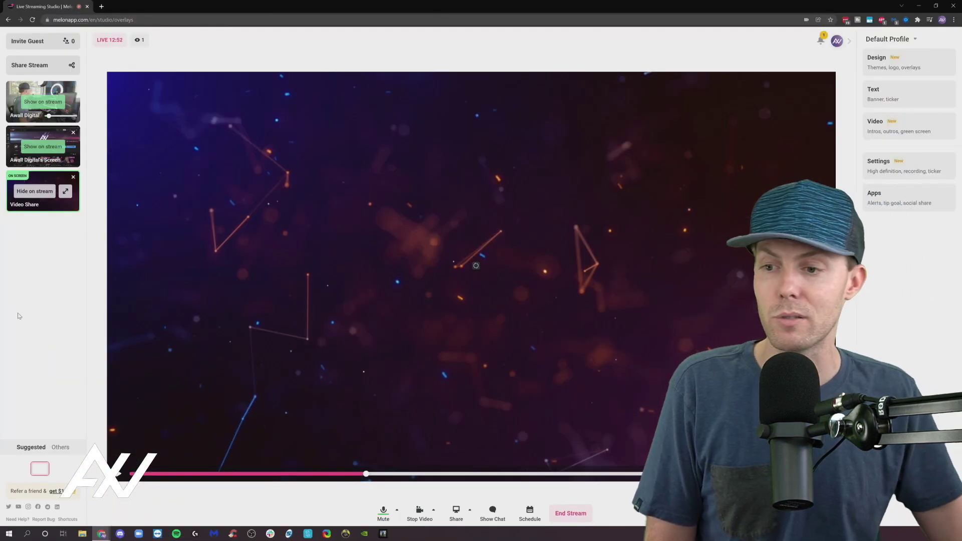
- Take the video off stream and show the camera and screen share side by side again
click(49, 193)
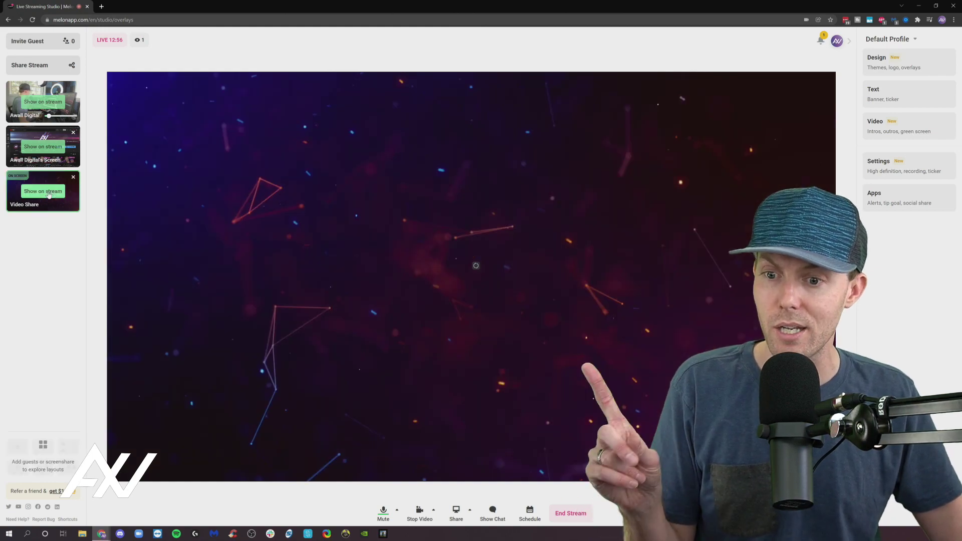
click(43, 101)
click(51, 146)
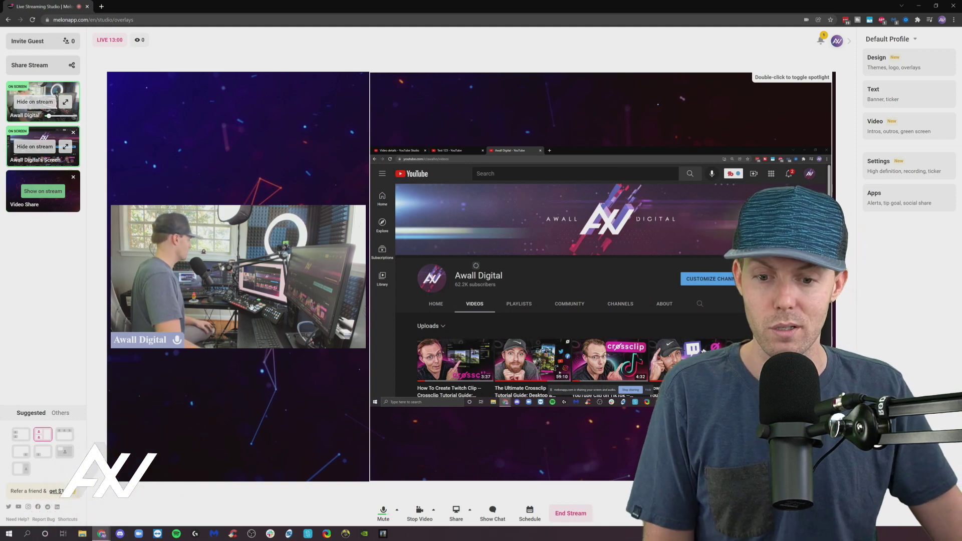
- Add the when-the-sunrise instrumental from Downloads as Background Audio, accepting the music rights warning
click(455, 511)
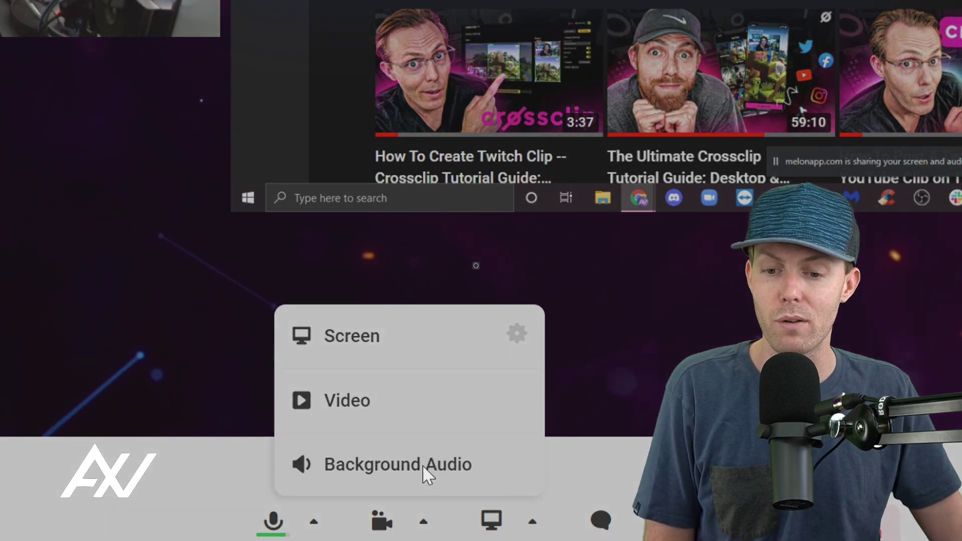
click(422, 470)
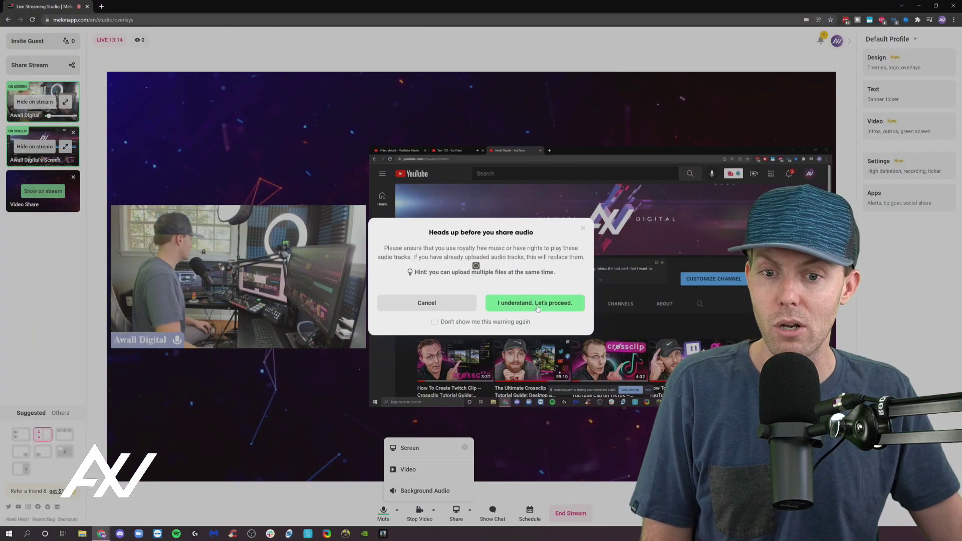
click(537, 306)
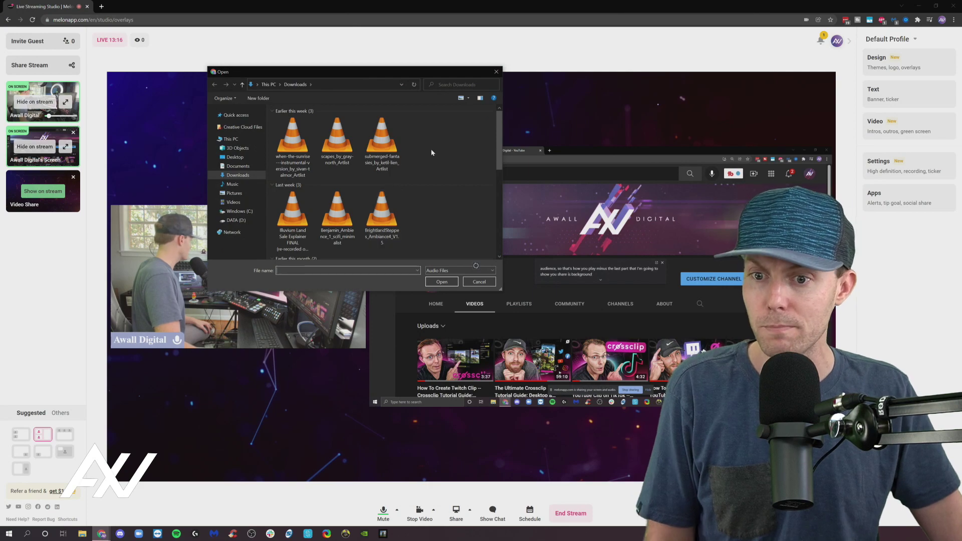
click(291, 149)
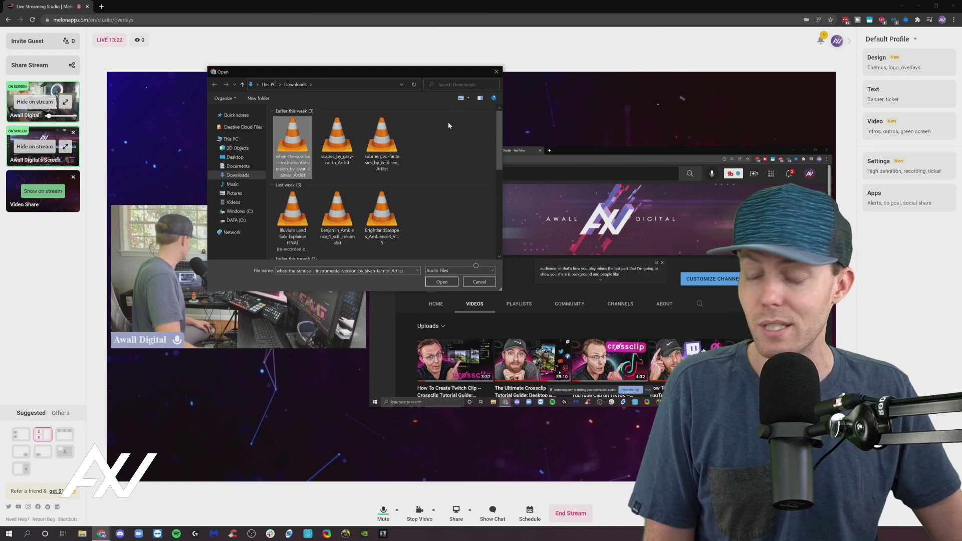
click(441, 281)
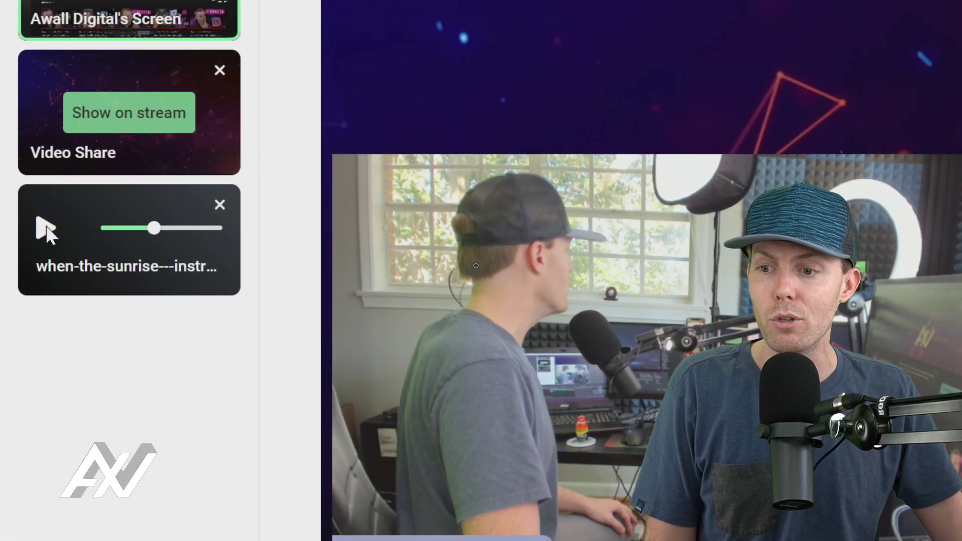
- Play the when-the-sunrise track, lower its volume slider, and then stop it
click(46, 229)
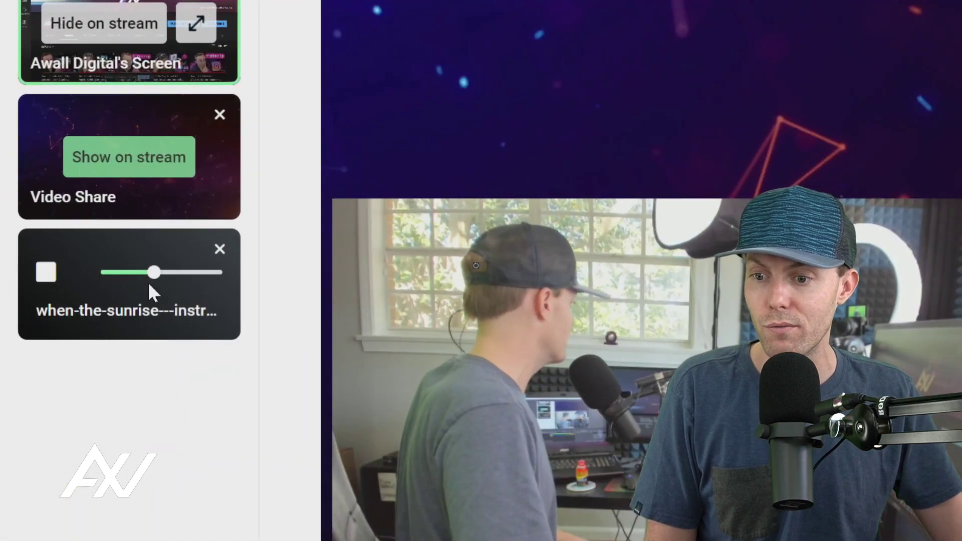
drag(148, 281, 135, 278)
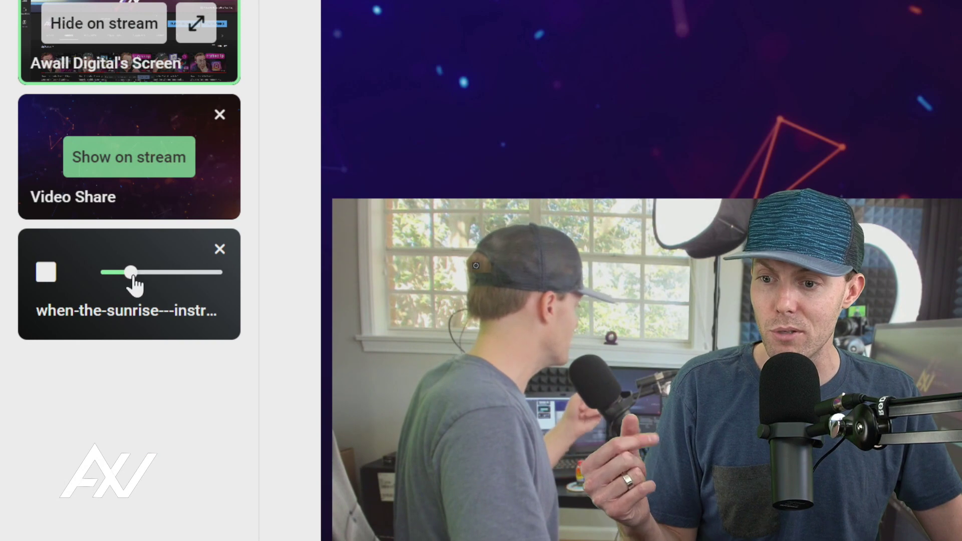
drag(134, 276, 132, 273)
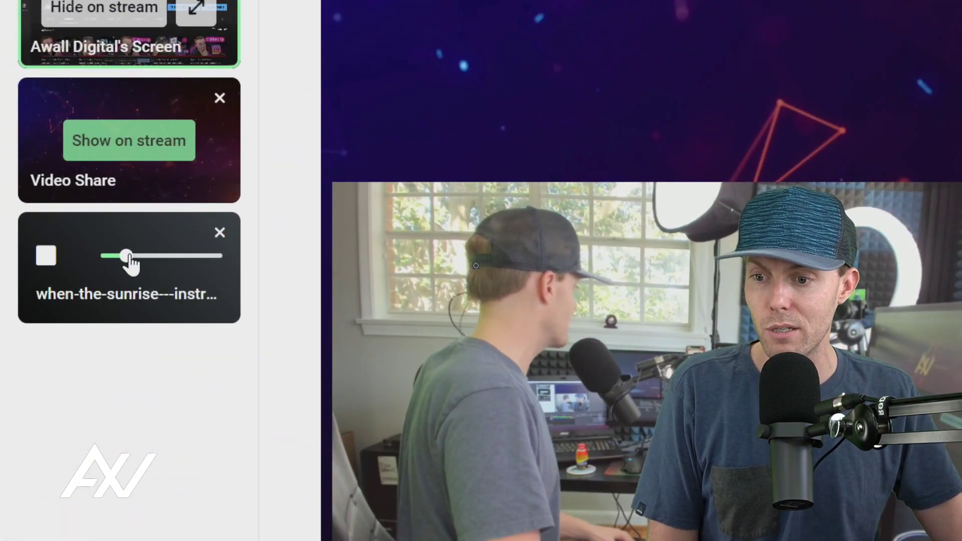
drag(129, 255, 148, 258)
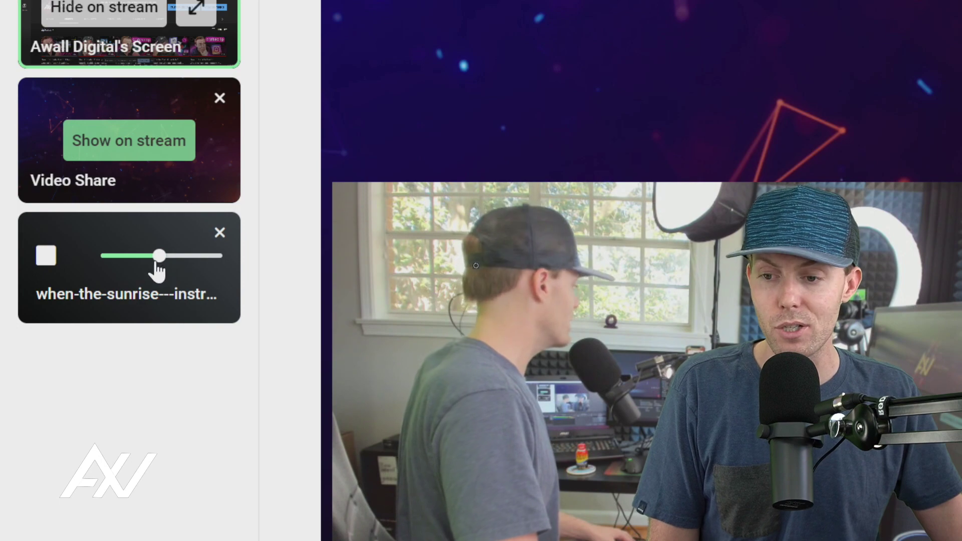
drag(159, 258, 131, 258)
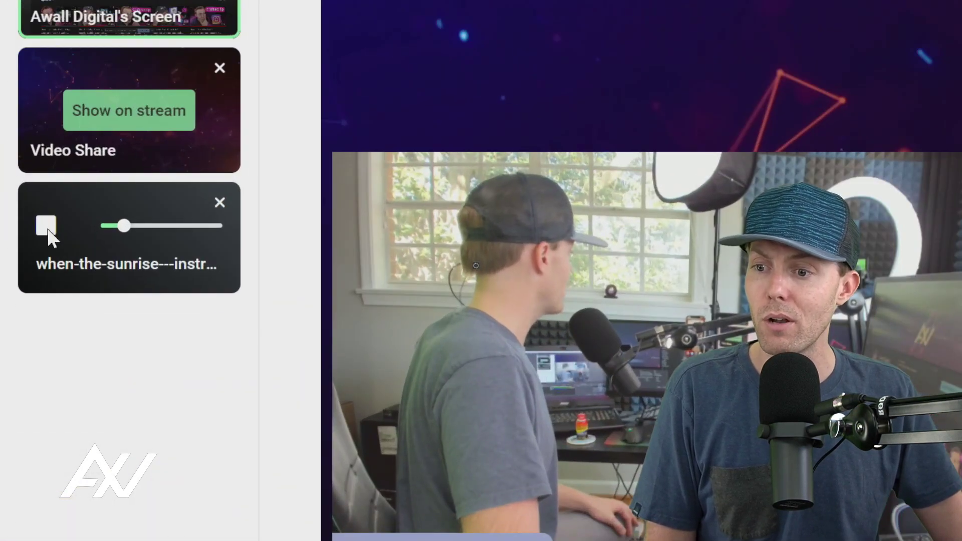
click(16, 230)
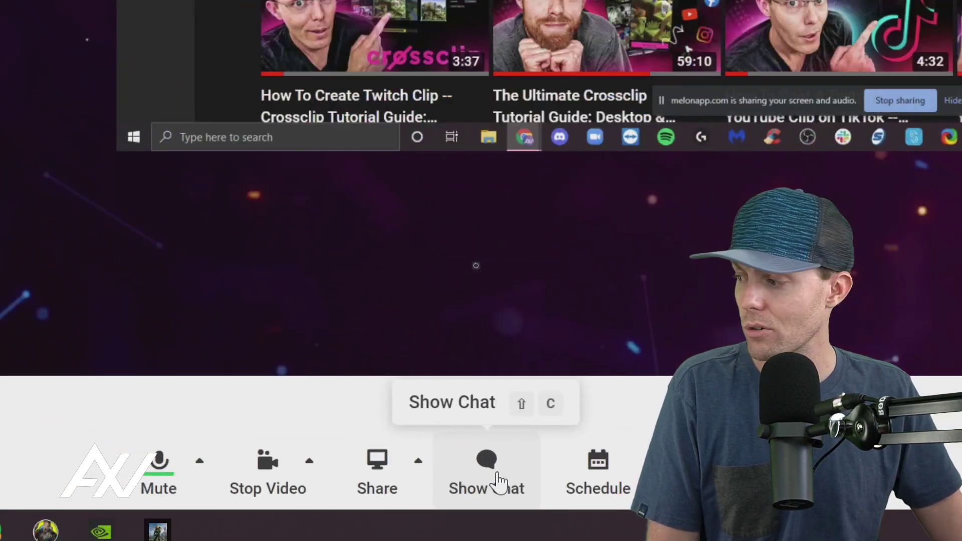
- Open the live chat, check the Private tab, then return to the Stream chat's messages
click(499, 479)
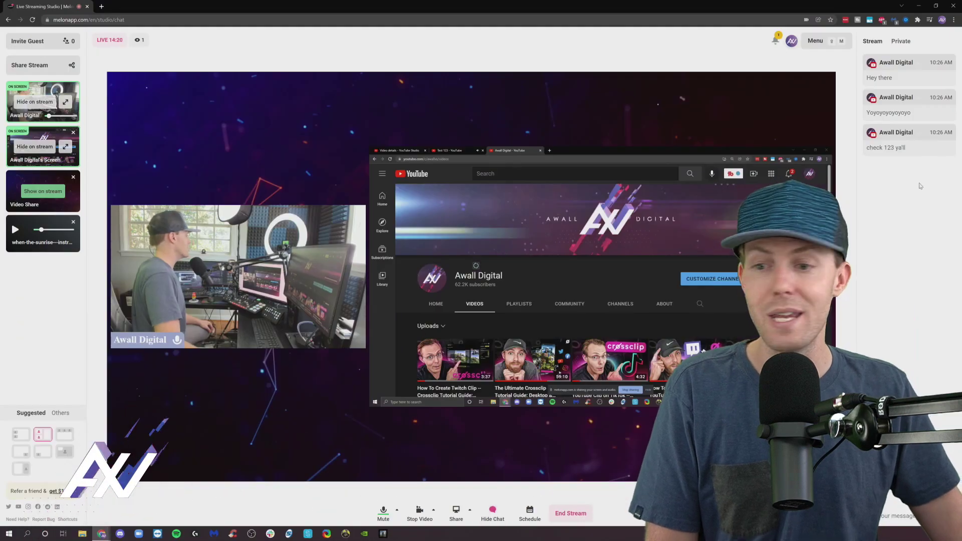
mouse_move(890, 56)
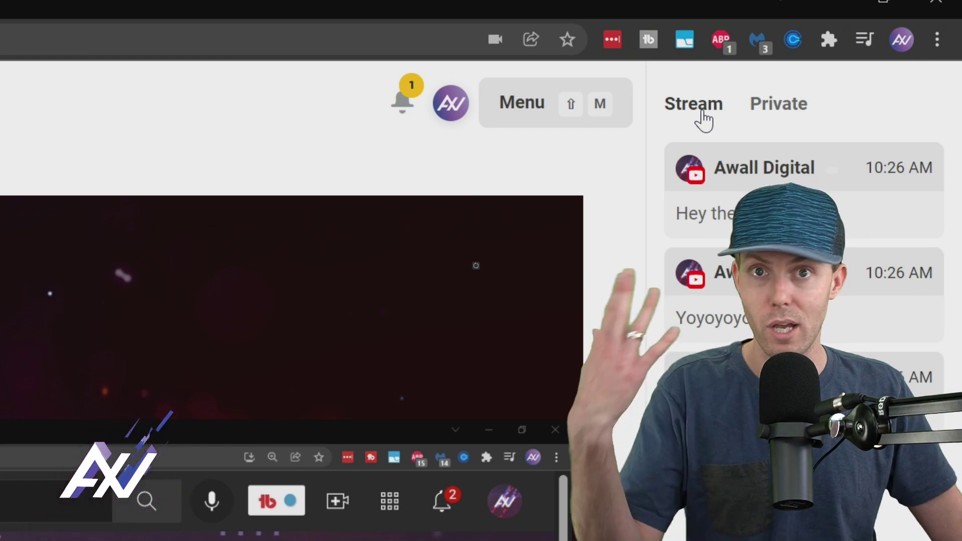
click(760, 110)
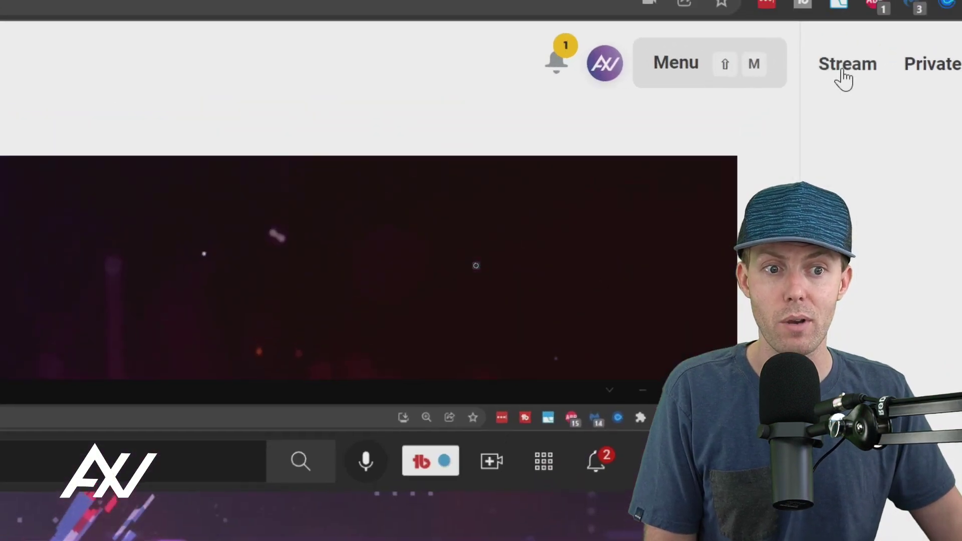
click(871, 46)
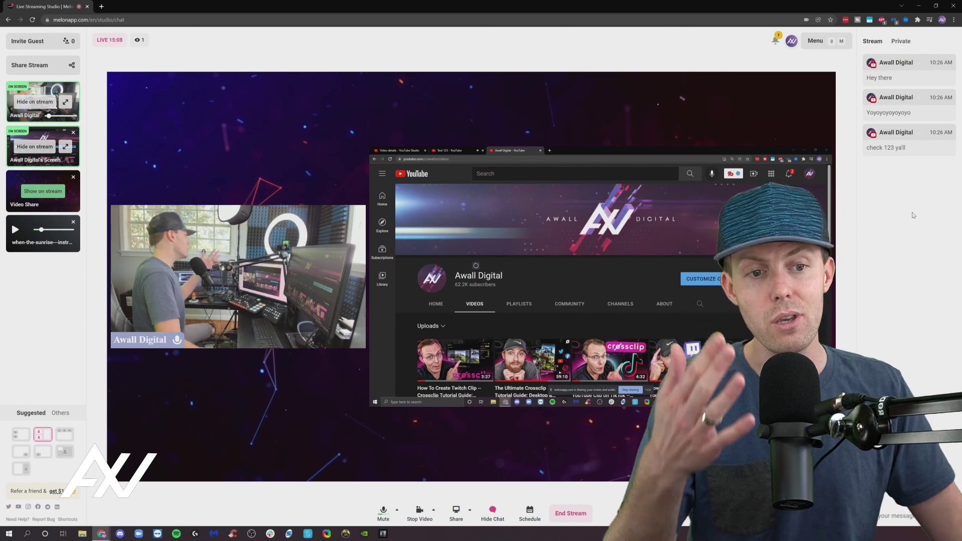
mouse_move(902, 75)
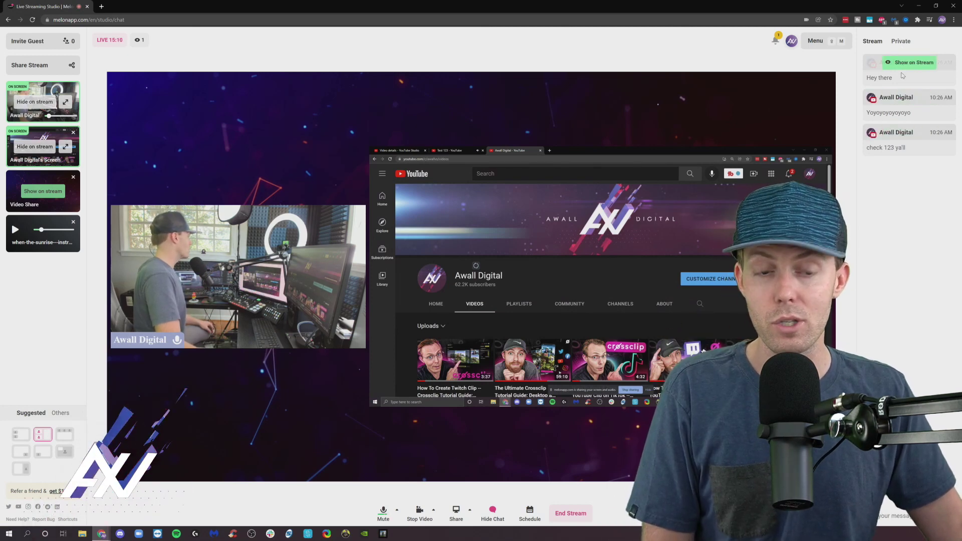
mouse_move(905, 152)
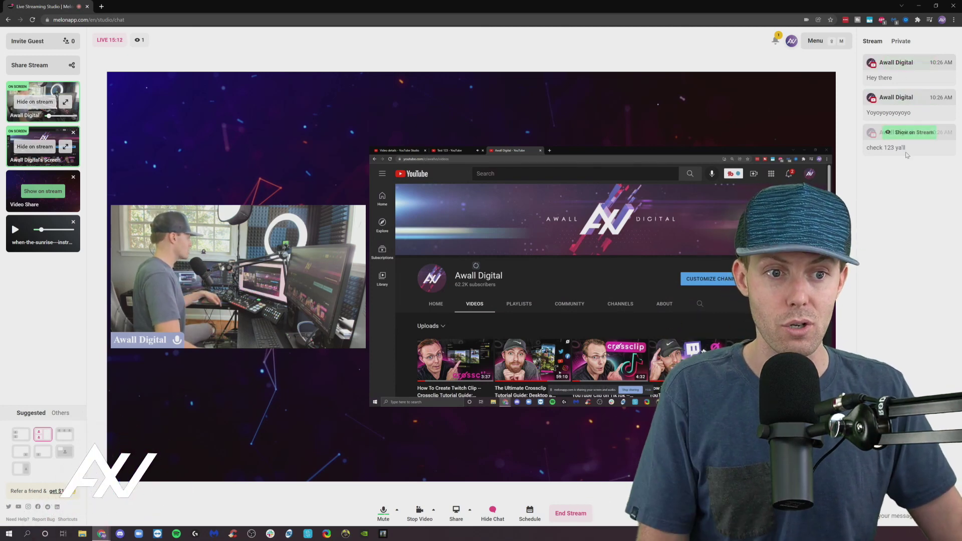
- Bring the Test 123 YouTube live broadcast into this window to check it, then close it
click(460, 151)
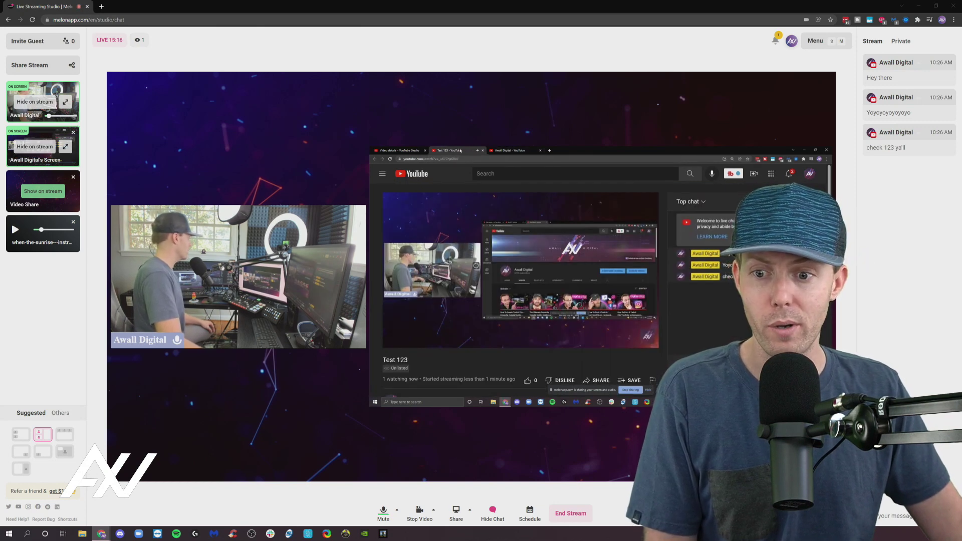
drag(457, 150, 140, 7)
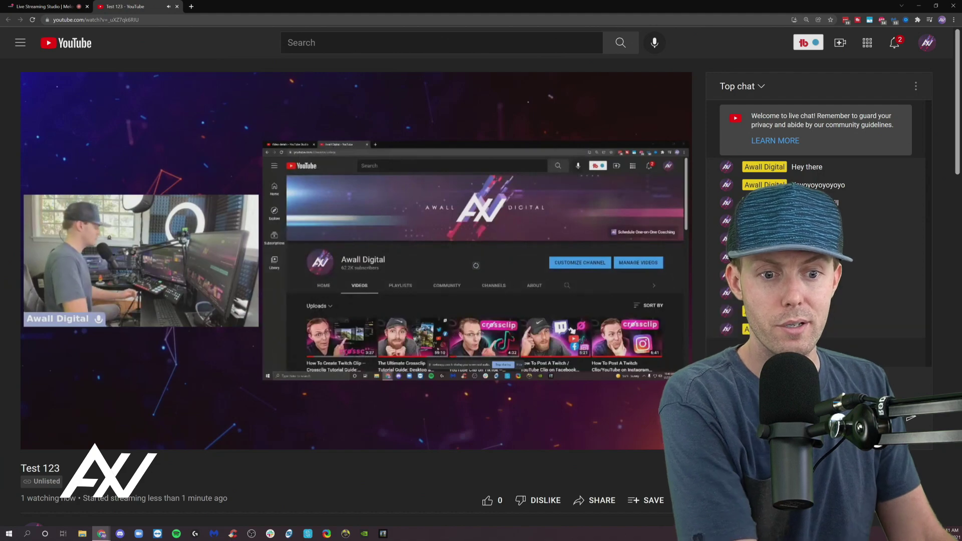
click(177, 6)
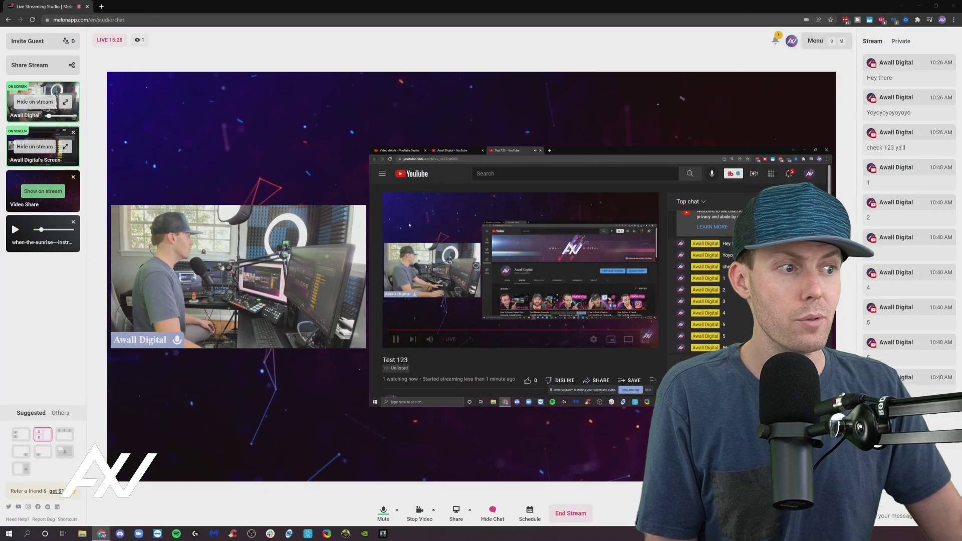
mouse_move(897, 192)
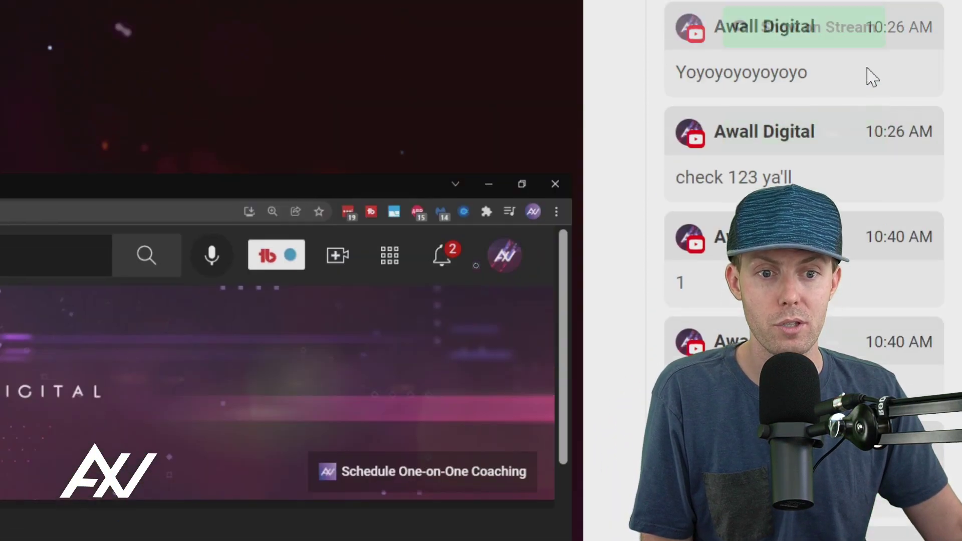
mouse_move(881, 77)
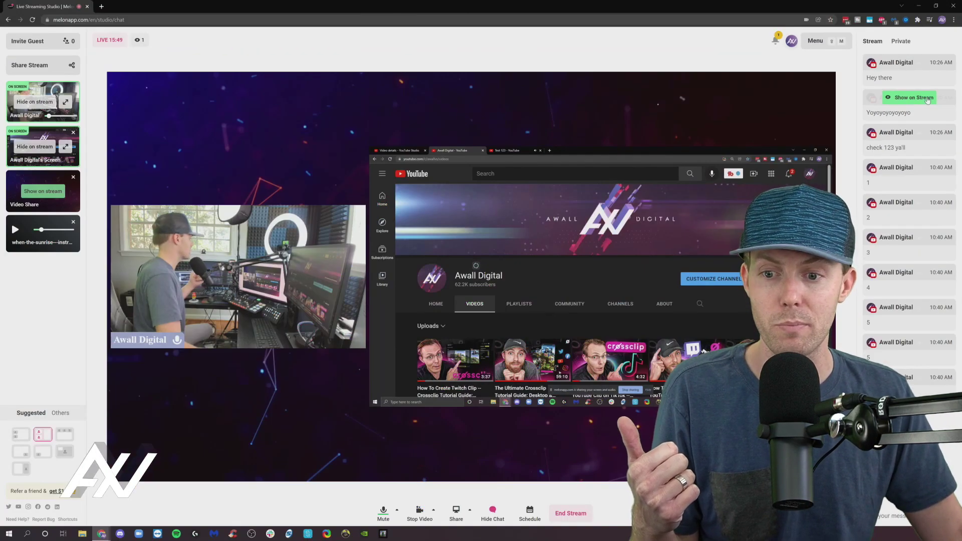
click(913, 98)
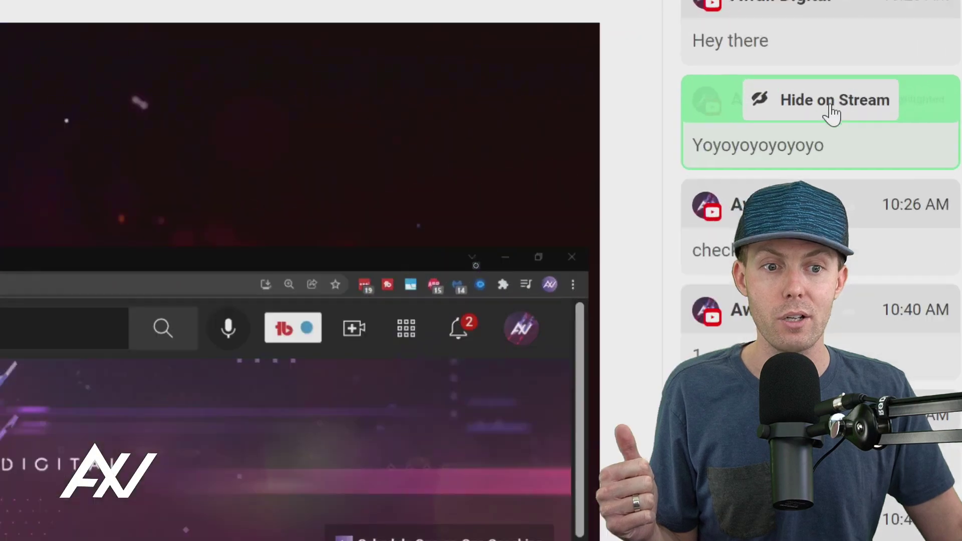
click(899, 100)
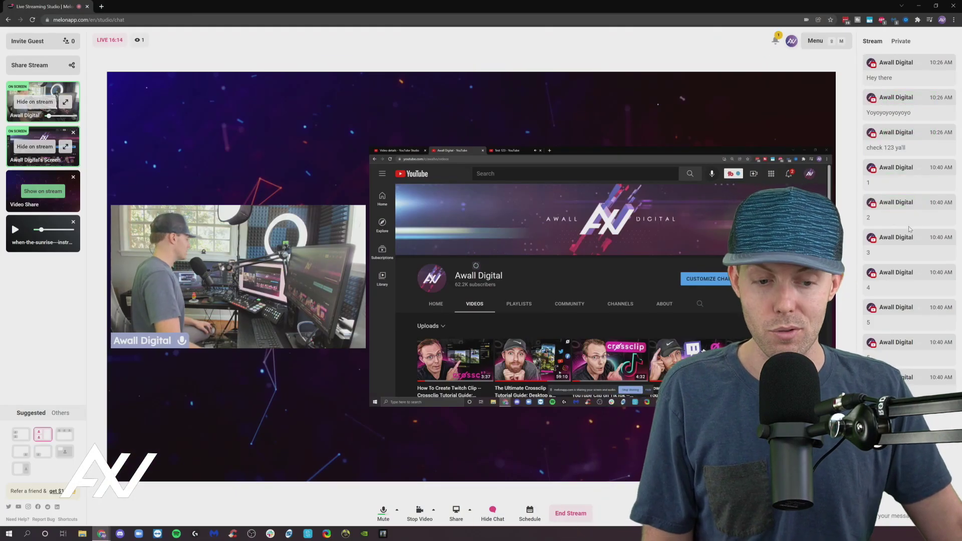
mouse_move(914, 65)
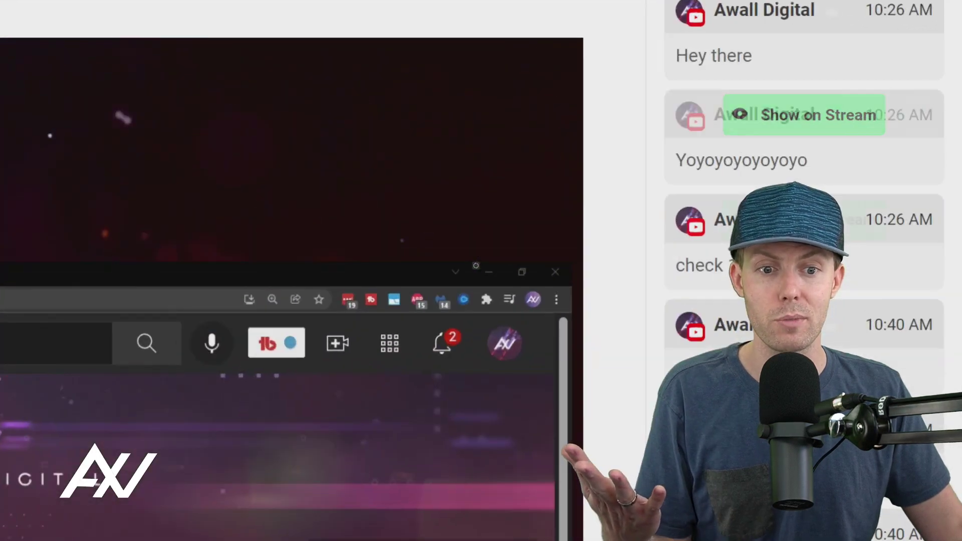
click(804, 219)
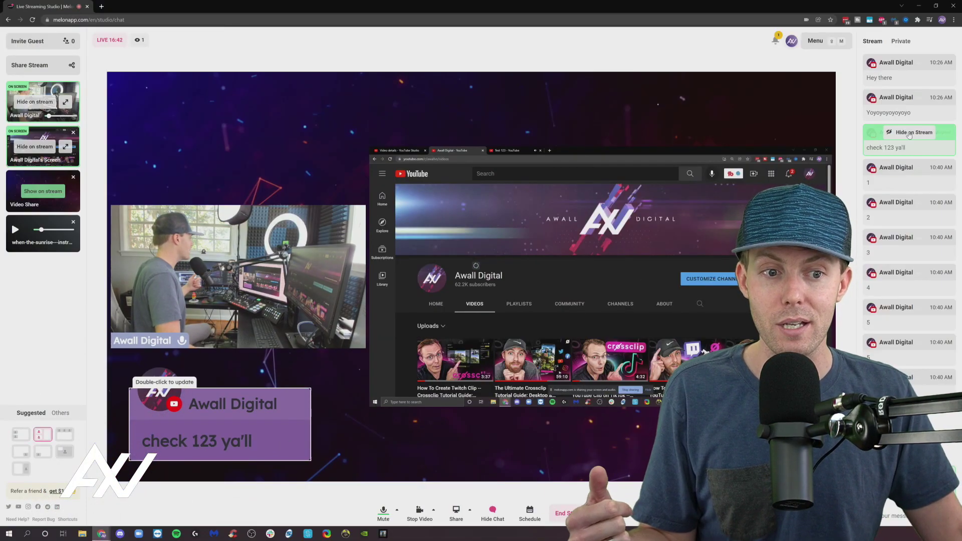
click(910, 134)
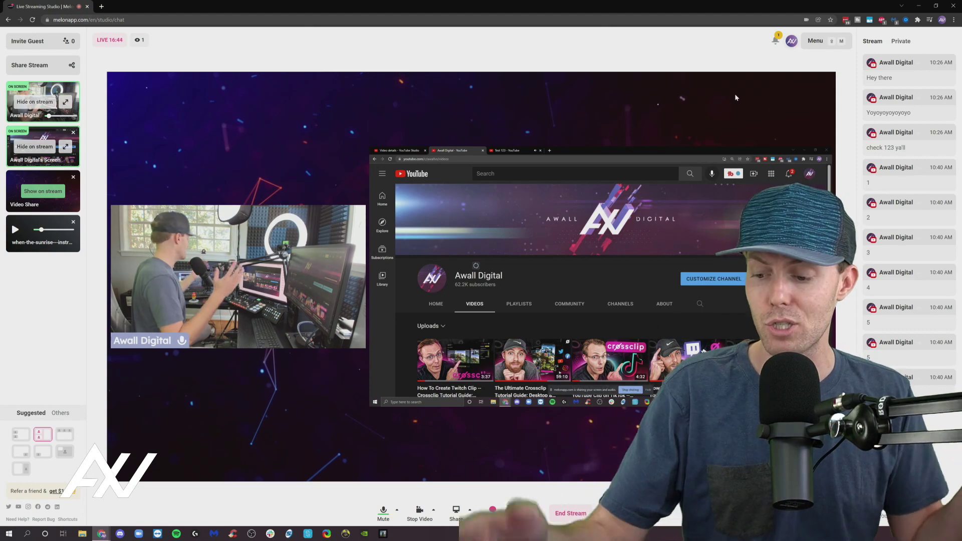